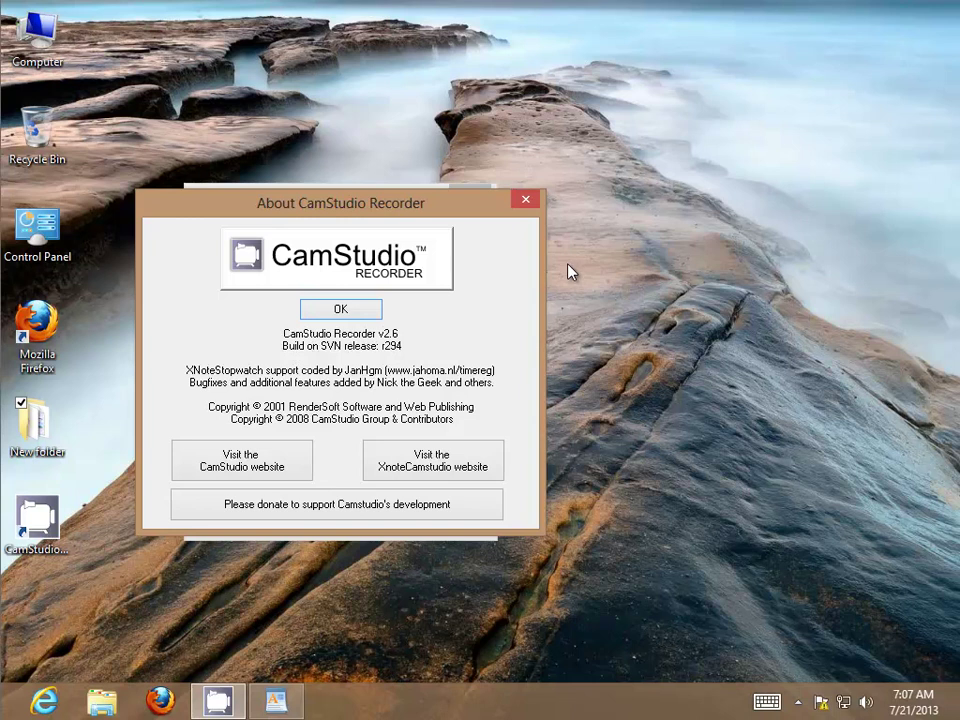
# Dismiss the About CamStudio Recorder dialog and read through the steps of the "How to Uninstall..." document in WordPad
pyautogui.click(346, 311)
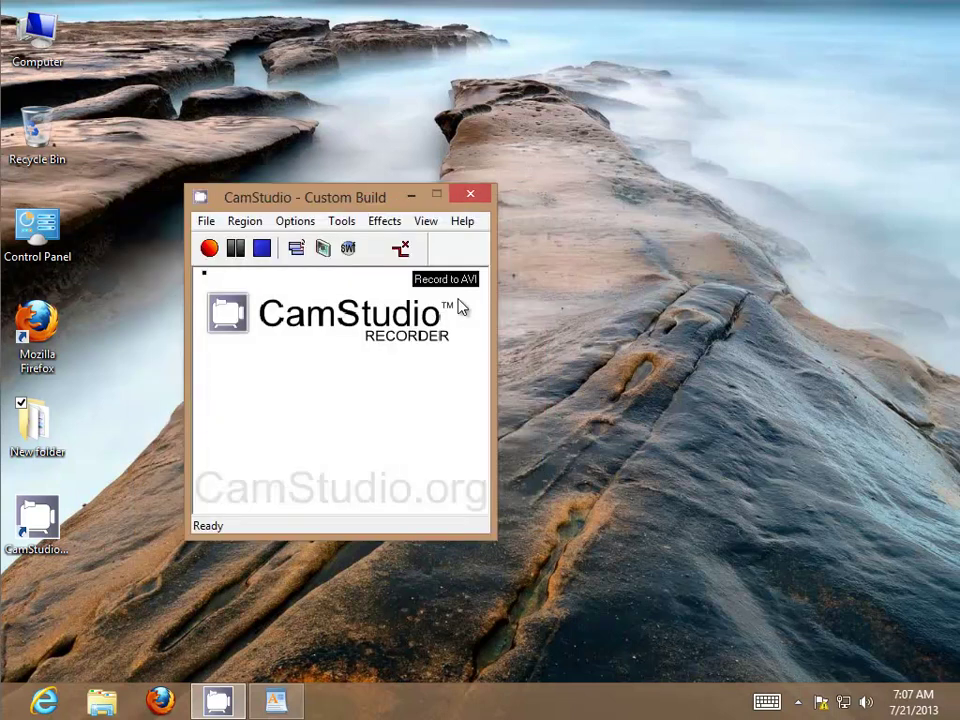
pyautogui.click(293, 707)
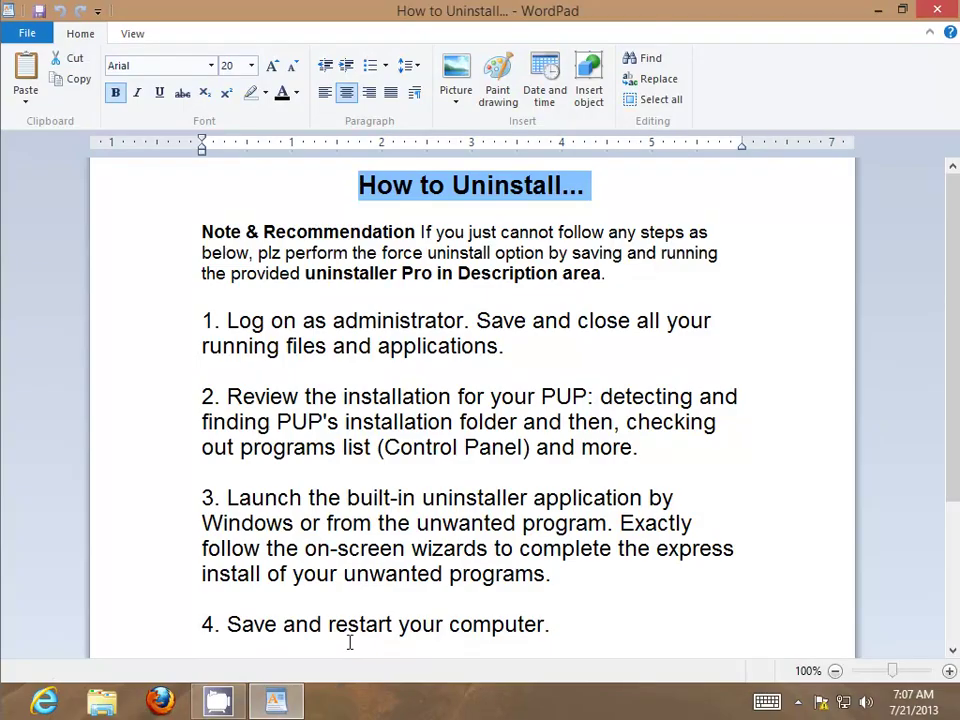
pyautogui.click(628, 281)
pyautogui.moveTo(628, 281); pyautogui.dragTo(125, 223)
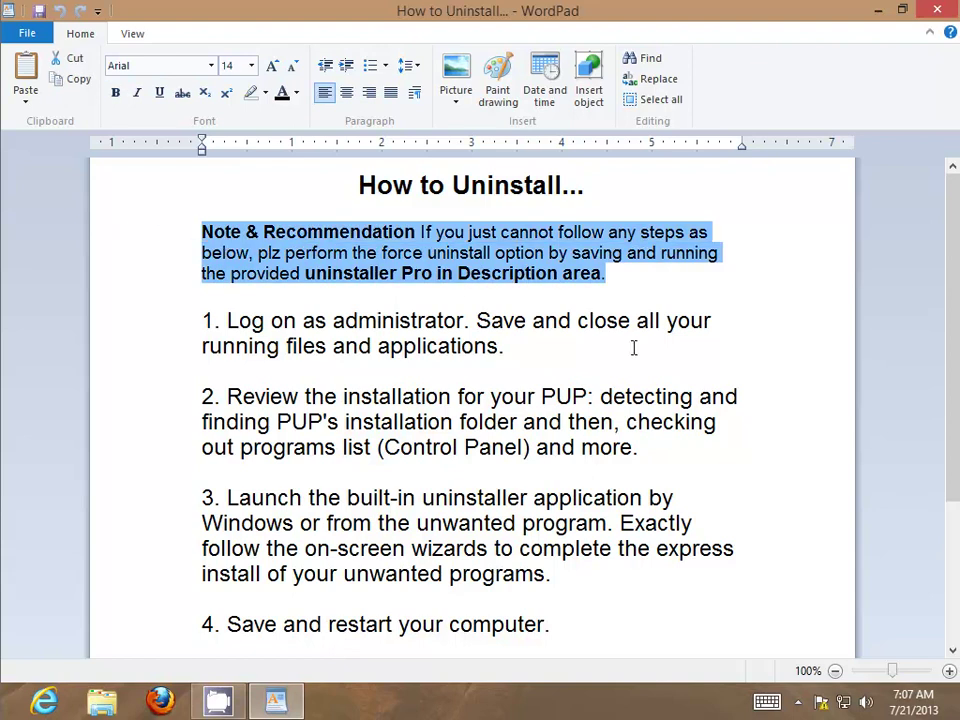
pyautogui.moveTo(584, 357); pyautogui.dragTo(155, 314)
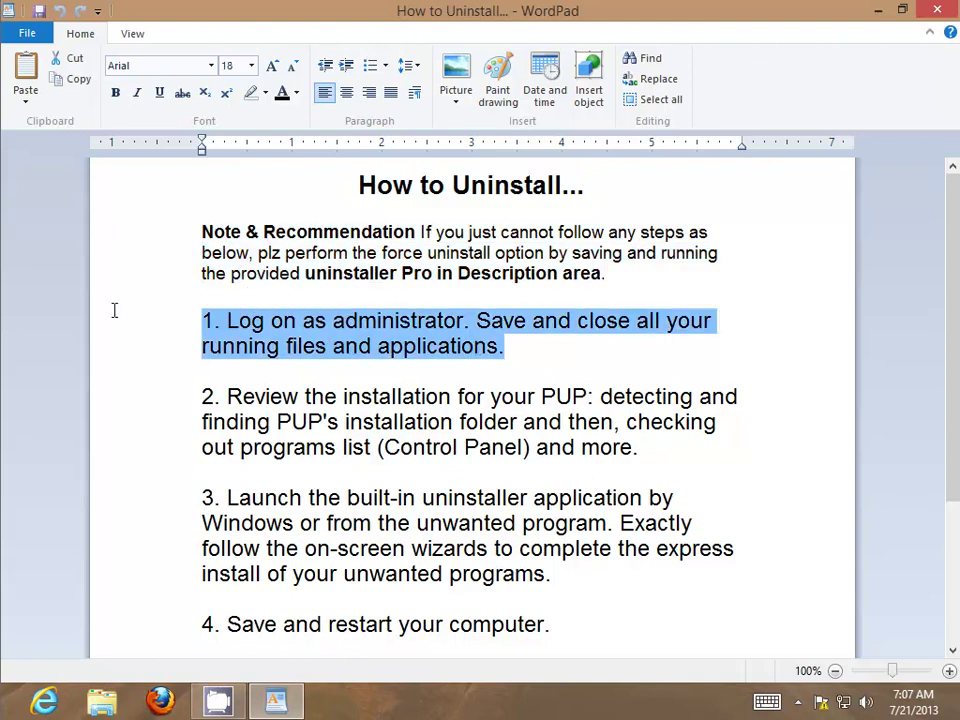
pyautogui.moveTo(651, 451); pyautogui.dragTo(184, 413)
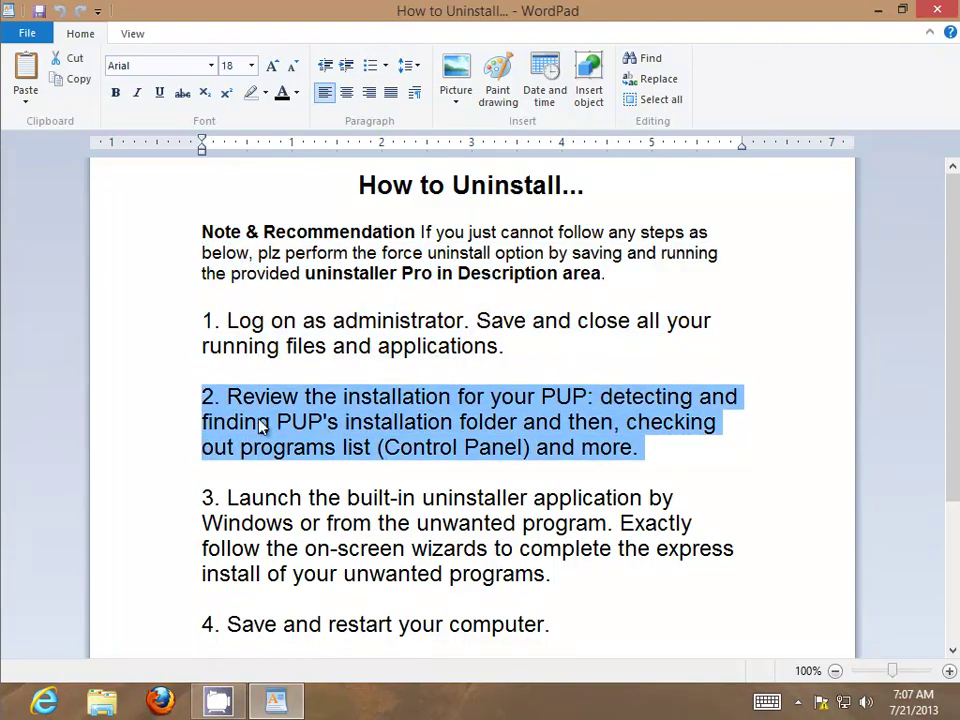
pyautogui.scroll(-1, 499, 499)
pyautogui.doubleClick(519, 500)
pyautogui.moveTo(519, 500); pyautogui.dragTo(204, 426)
pyautogui.scroll(-1, 583, 561)
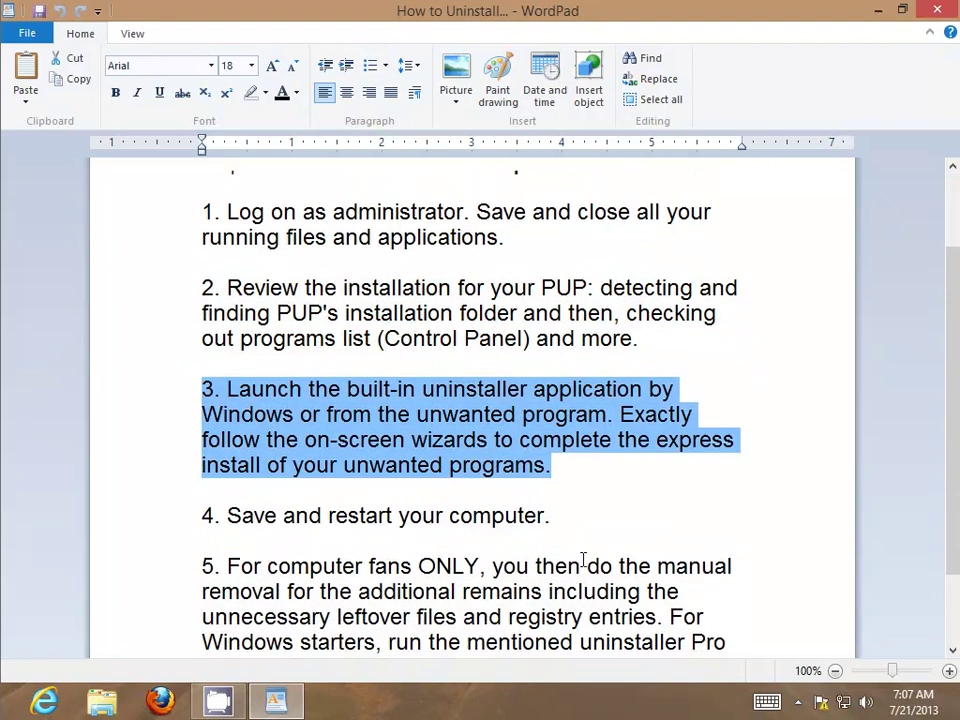
pyautogui.moveTo(585, 491); pyautogui.dragTo(195, 483)
pyautogui.moveTo(295, 641); pyautogui.dragTo(189, 536)
pyautogui.scroll(-1, 345, 535)
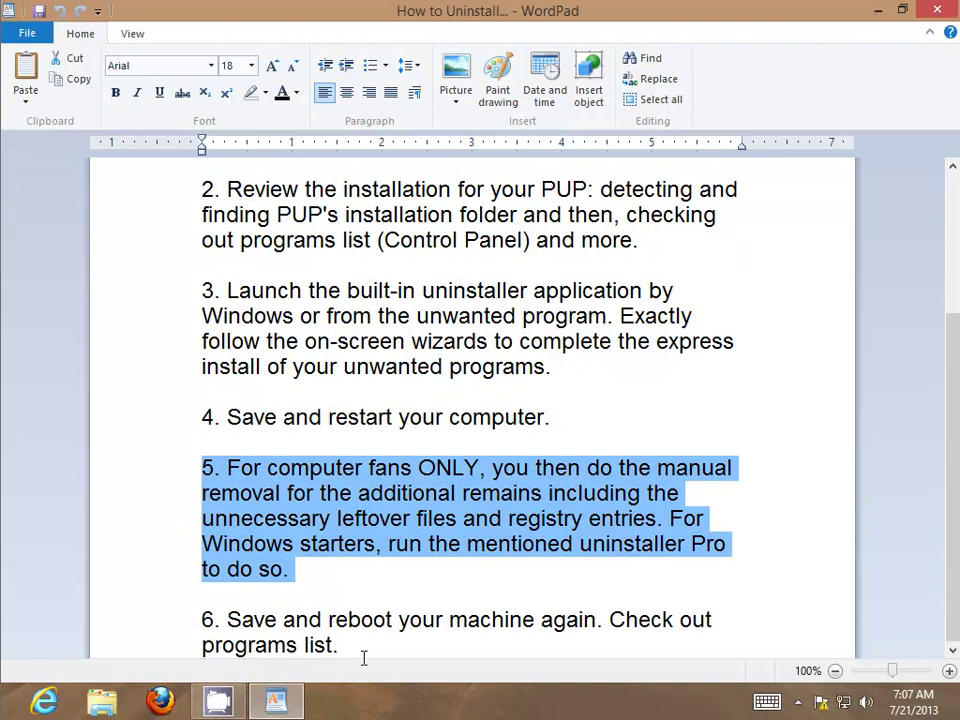
pyautogui.moveTo(349, 655); pyautogui.dragTo(198, 621)
pyautogui.scroll(3, 507, 544)
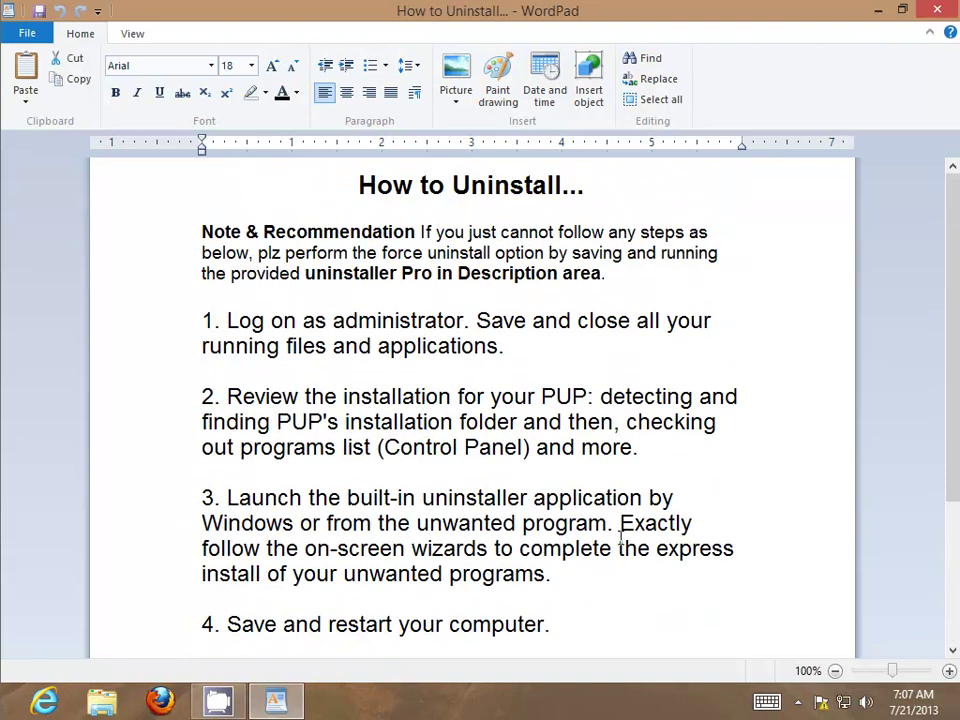
pyautogui.moveTo(956, 302); pyautogui.dragTo(955, 442)
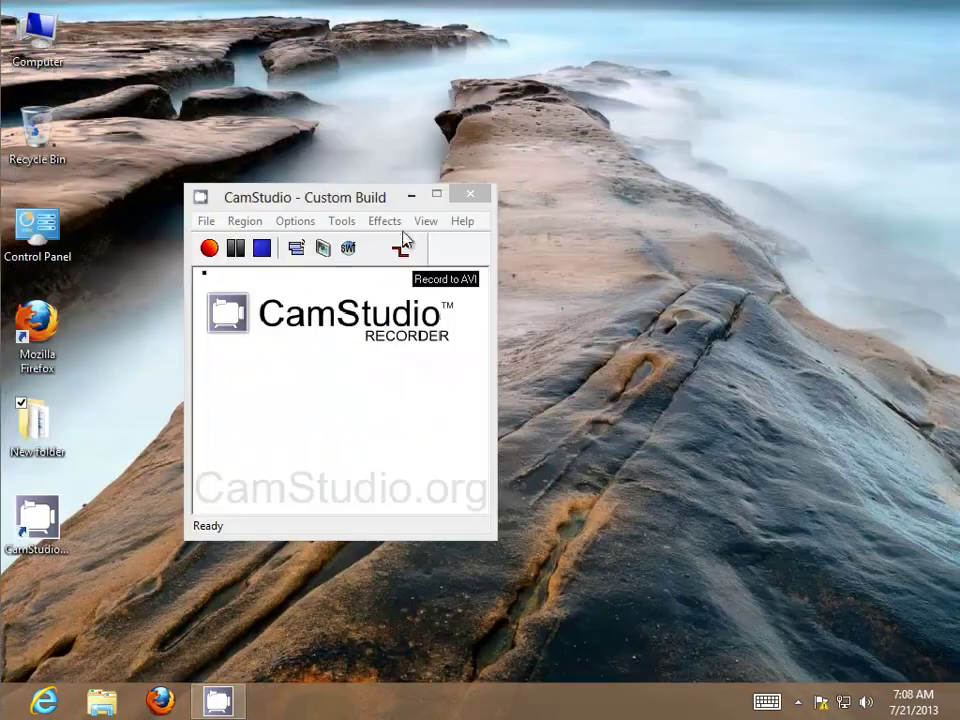
# Copy the word "CamStudio" from the name of the CamStudio-Recorder desktop shortcut
pyautogui.click(45, 566)
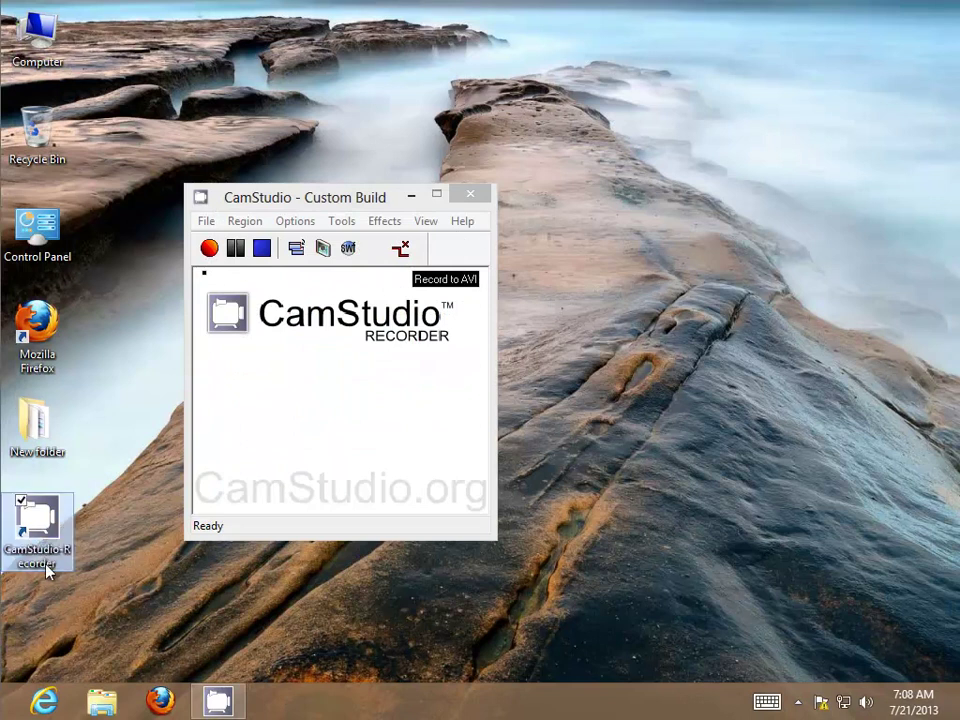
pyautogui.click(45, 566)
pyautogui.hotkey('ctrl', 'shift', 'Left')
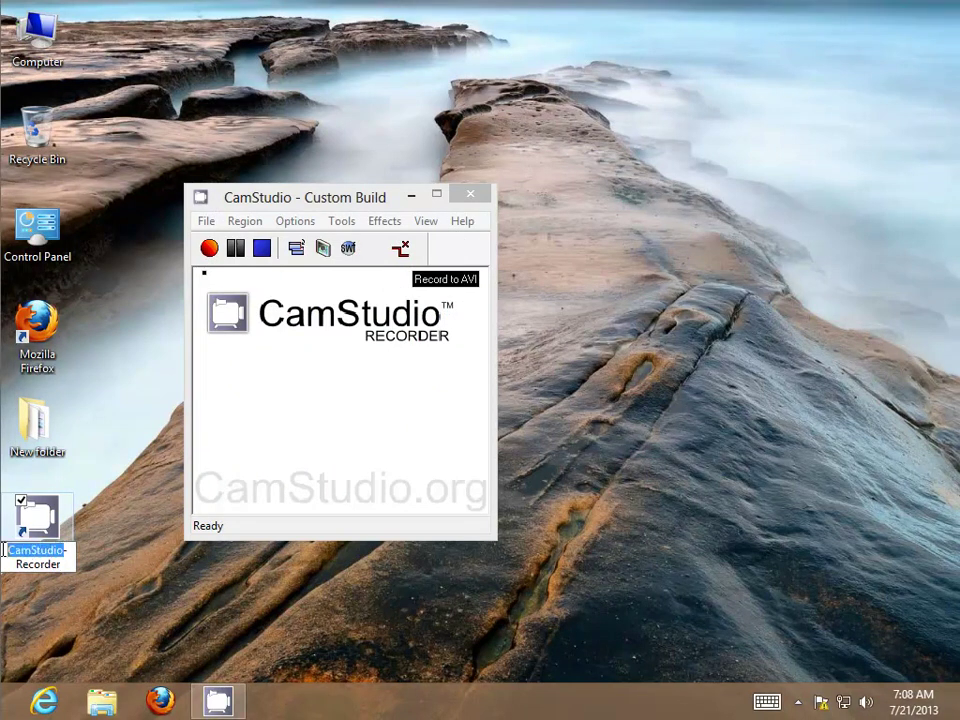
pyautogui.rightClick(36, 552)
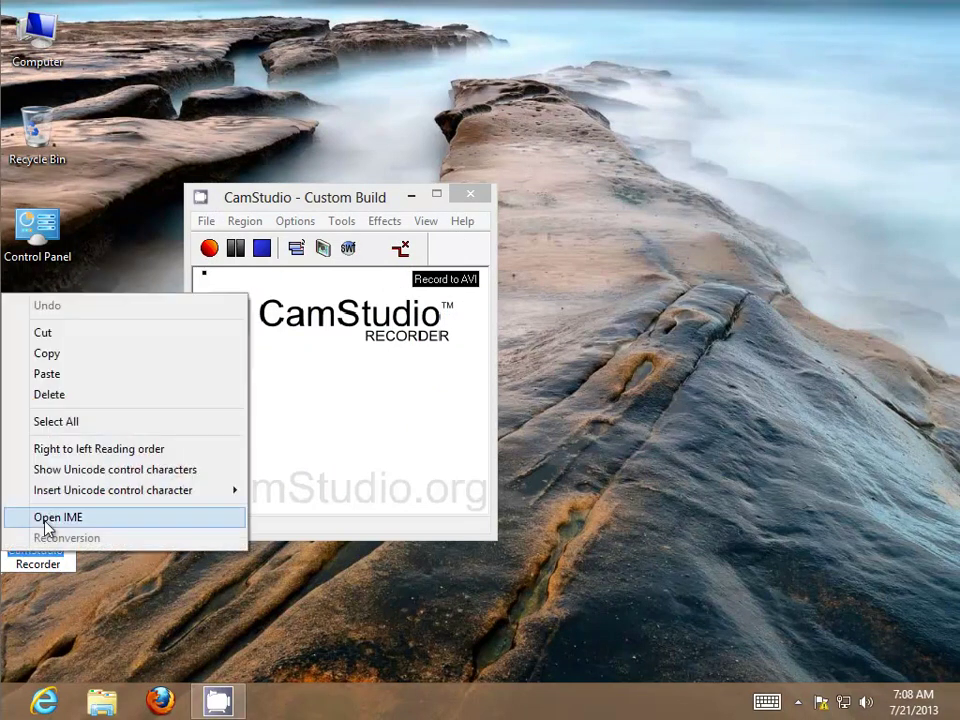
pyautogui.click(100, 354)
# Launch Task Manager, expand it to the detailed view and maximize its window
pyautogui.rightClick(349, 701)
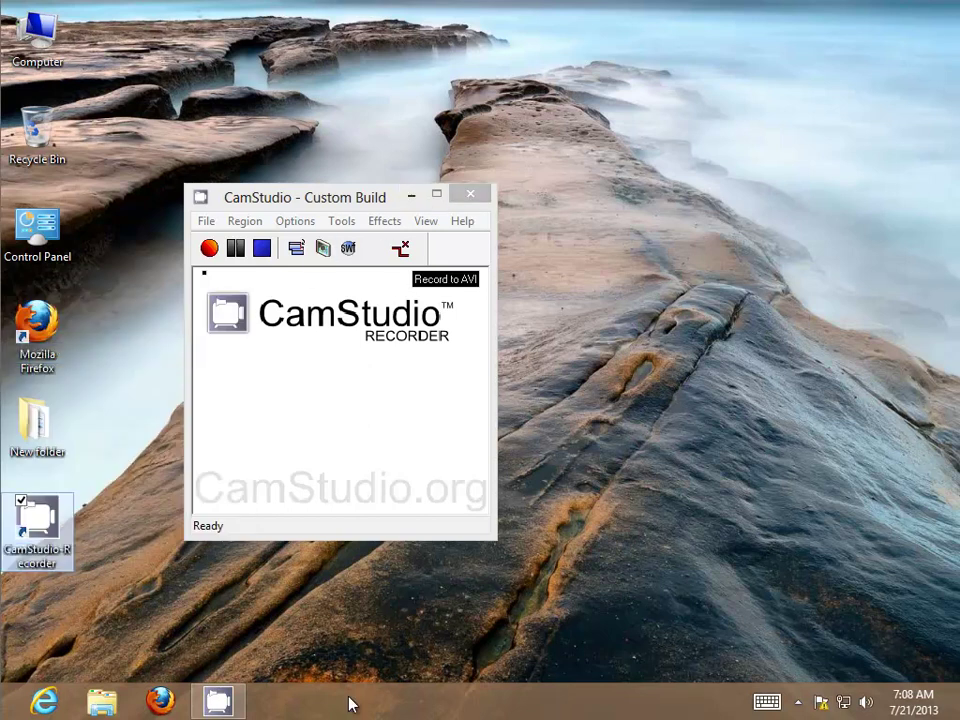
pyautogui.click(423, 634)
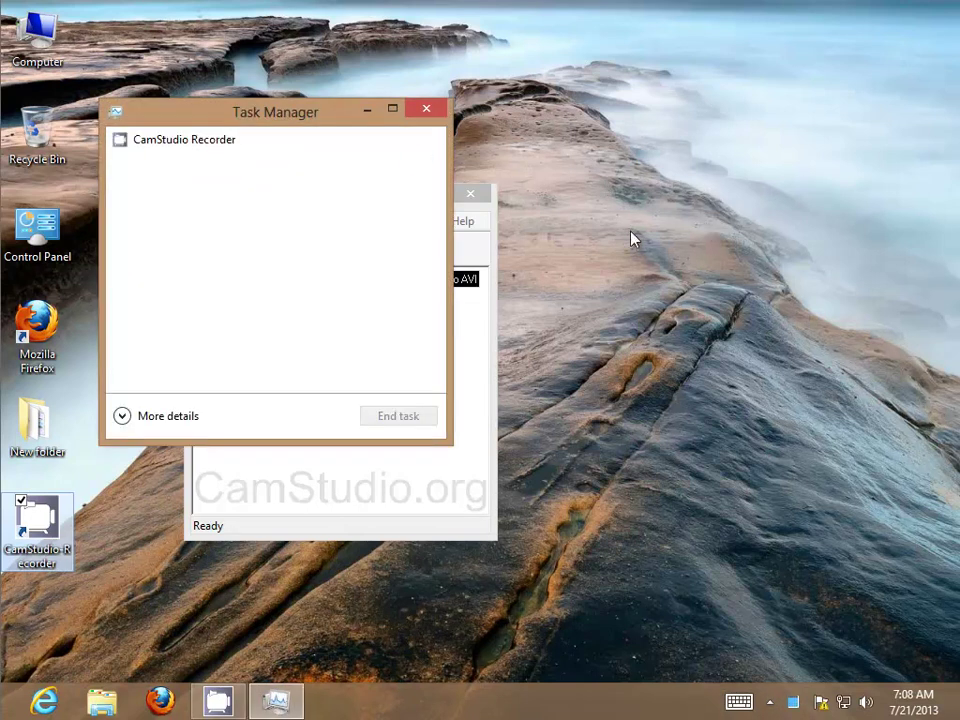
pyautogui.click(166, 416)
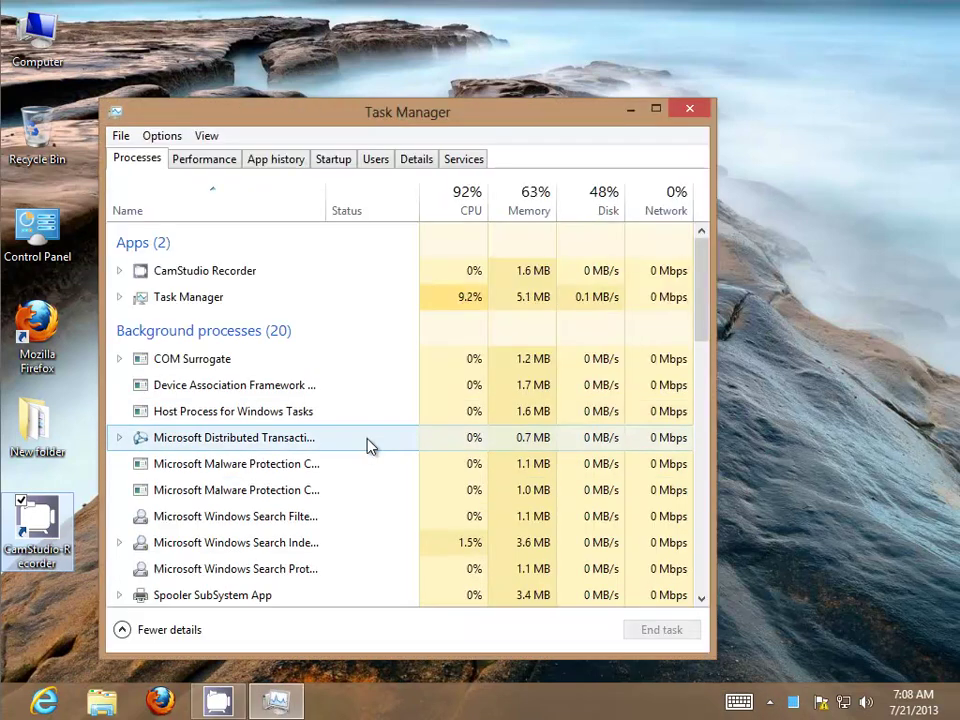
pyautogui.click(657, 111)
# Review the running processes and open the file location of the CamStudio Recorder process
pyautogui.click(172, 168)
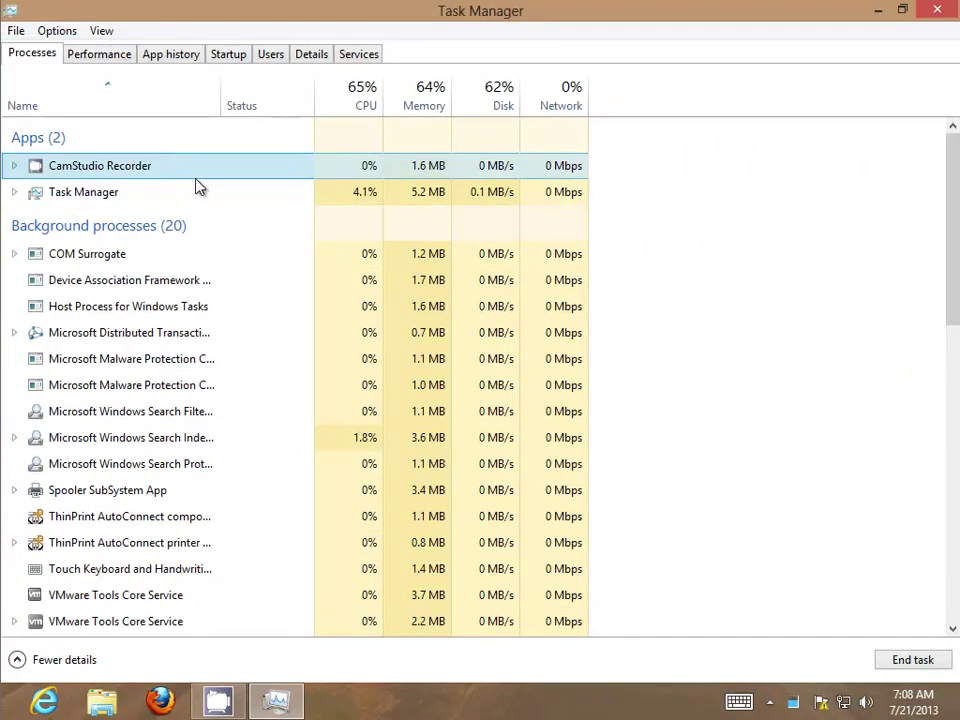
pyautogui.scroll(-5, 250, 437)
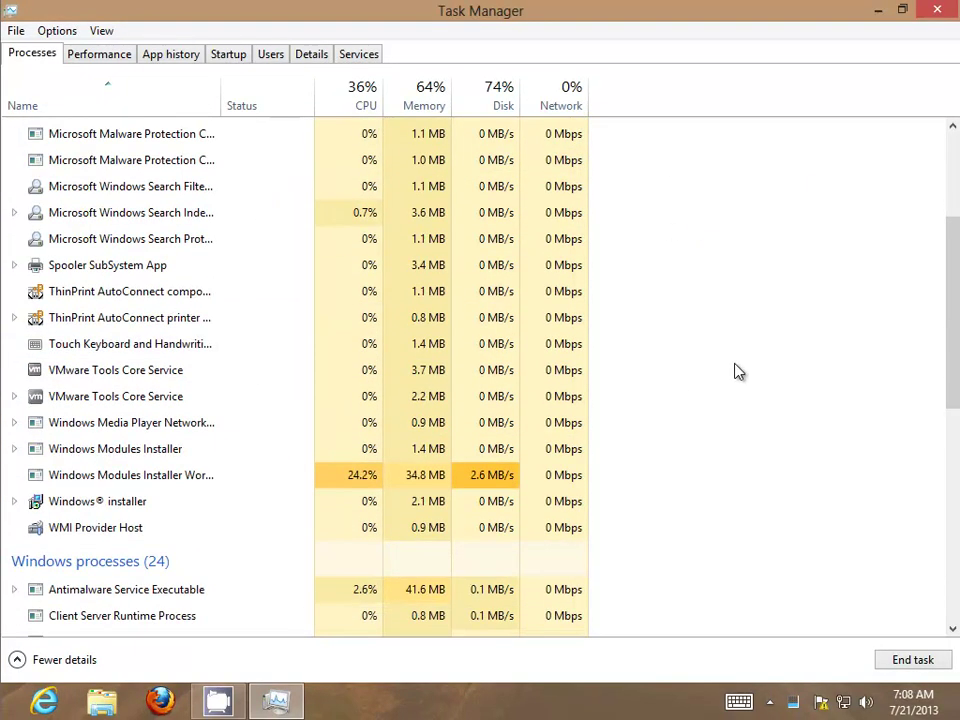
pyautogui.scroll(-2, 585, 455)
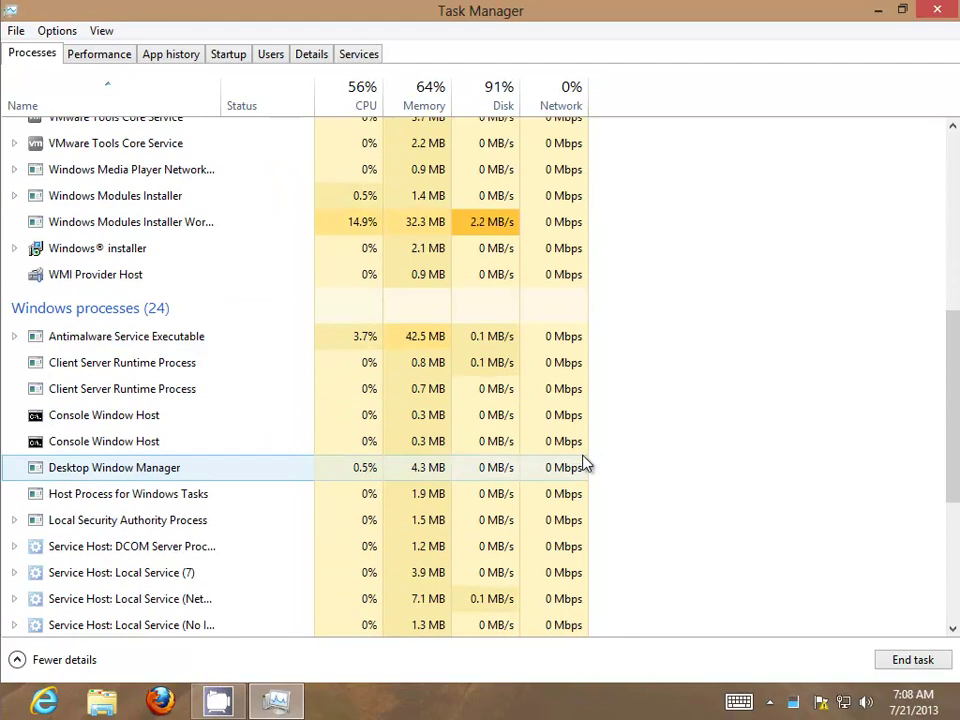
pyautogui.scroll(6, 574, 459)
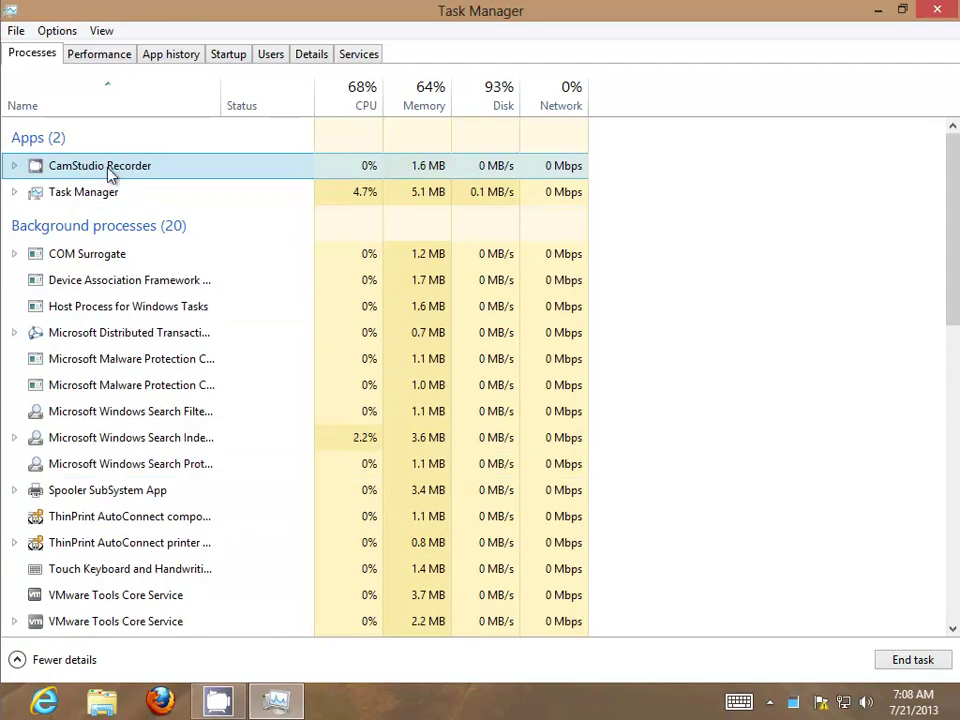
pyautogui.rightClick(136, 178)
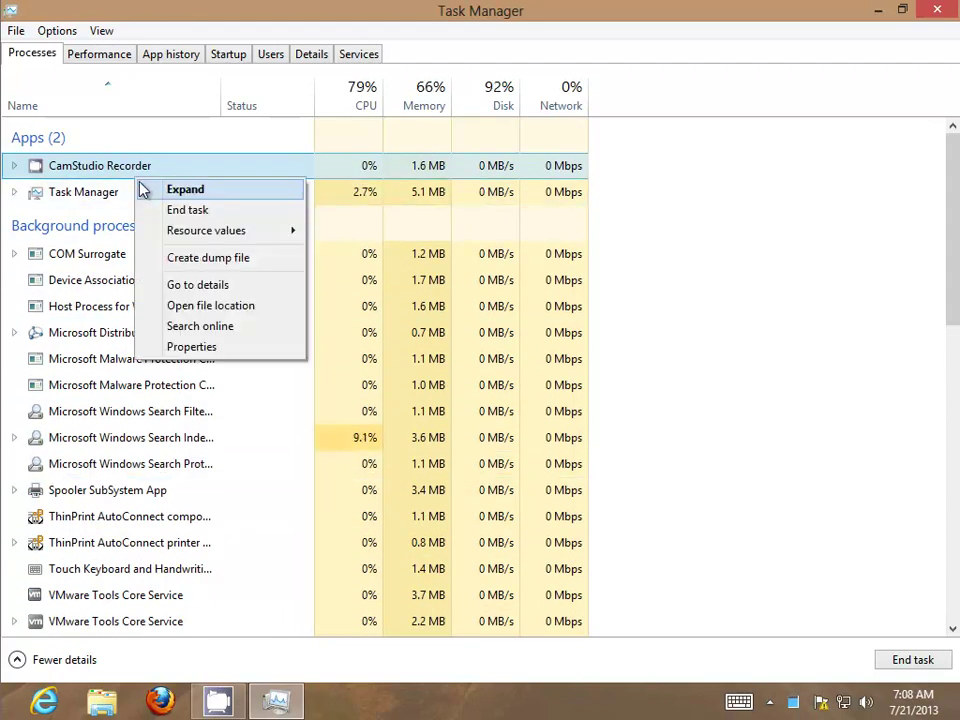
pyautogui.click(214, 306)
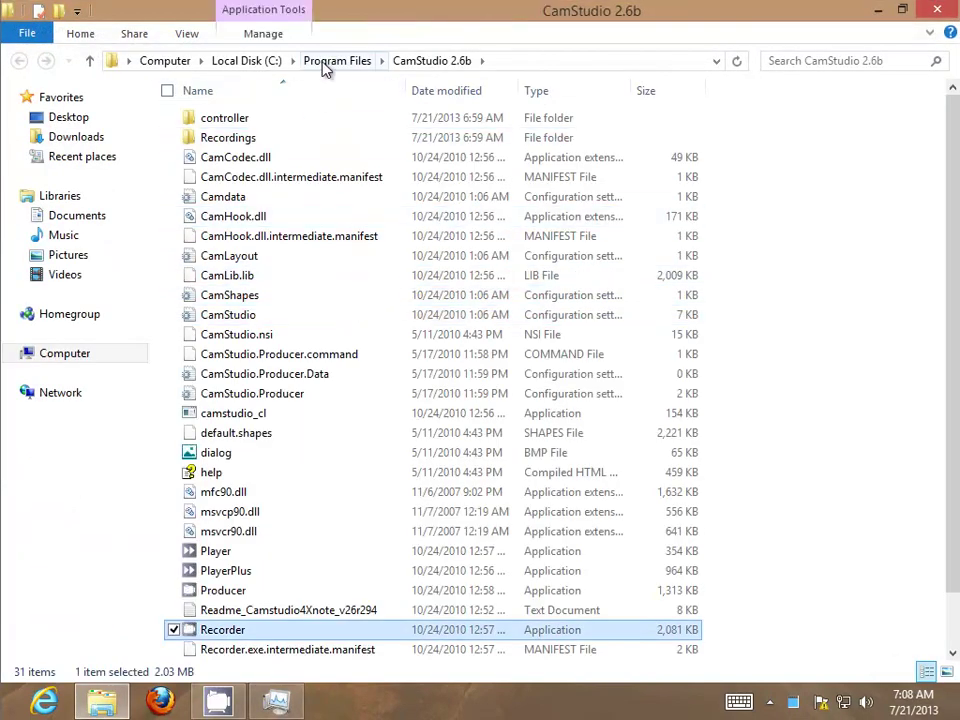
# Check the size and contents in the properties of the CamStudio 2.6b folder in Program Files, and close the properties
pyautogui.click(328, 62)
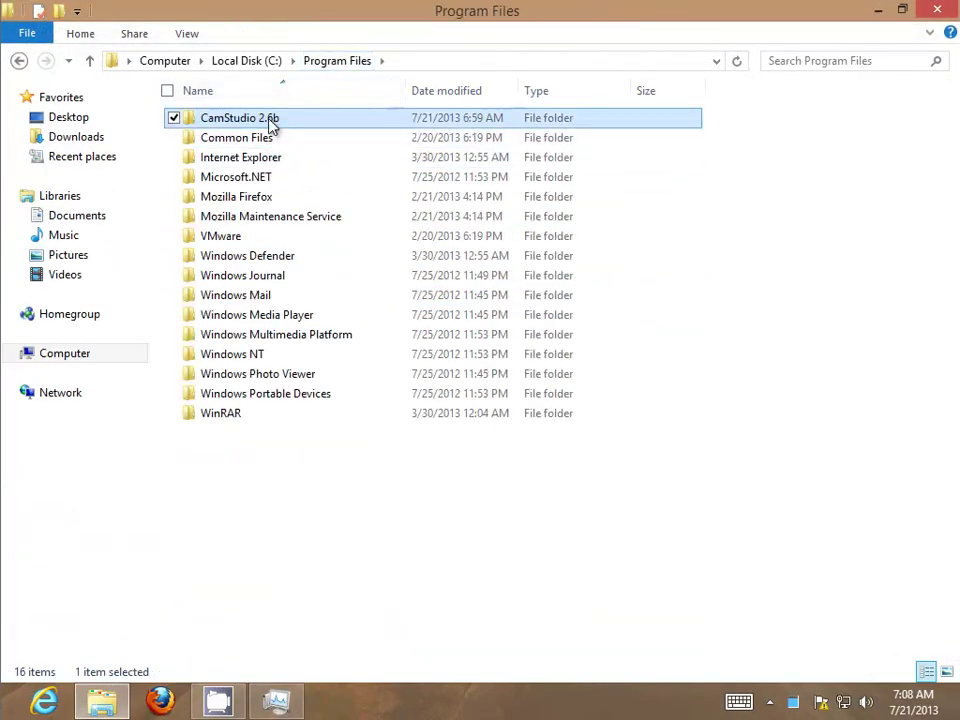
pyautogui.press('Menu')
pyautogui.click(250, 473)
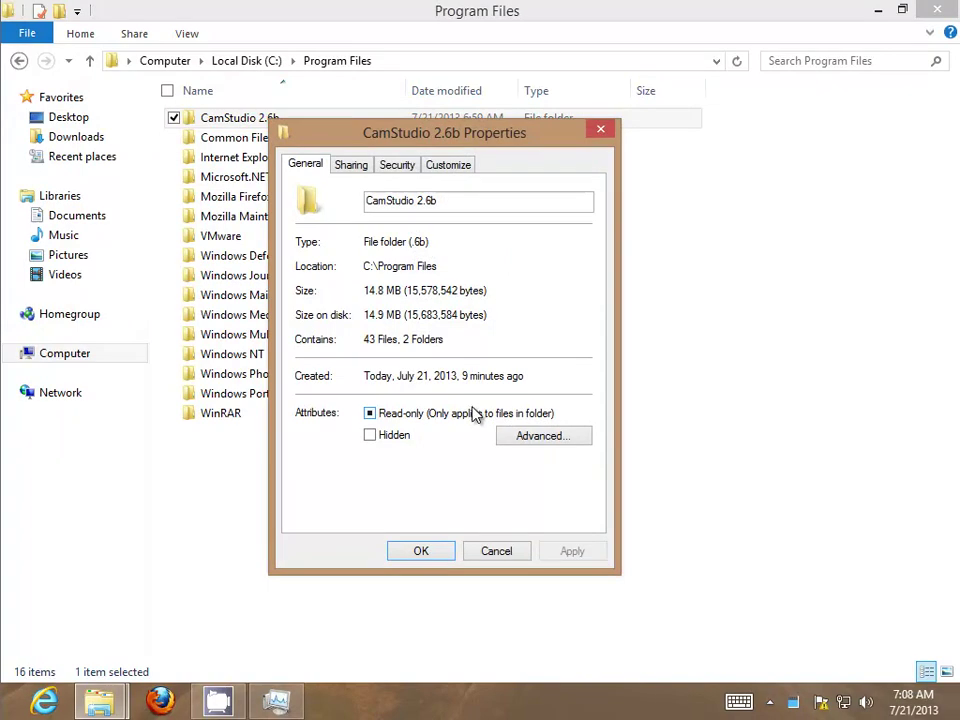
pyautogui.moveTo(503, 302); pyautogui.dragTo(362, 291)
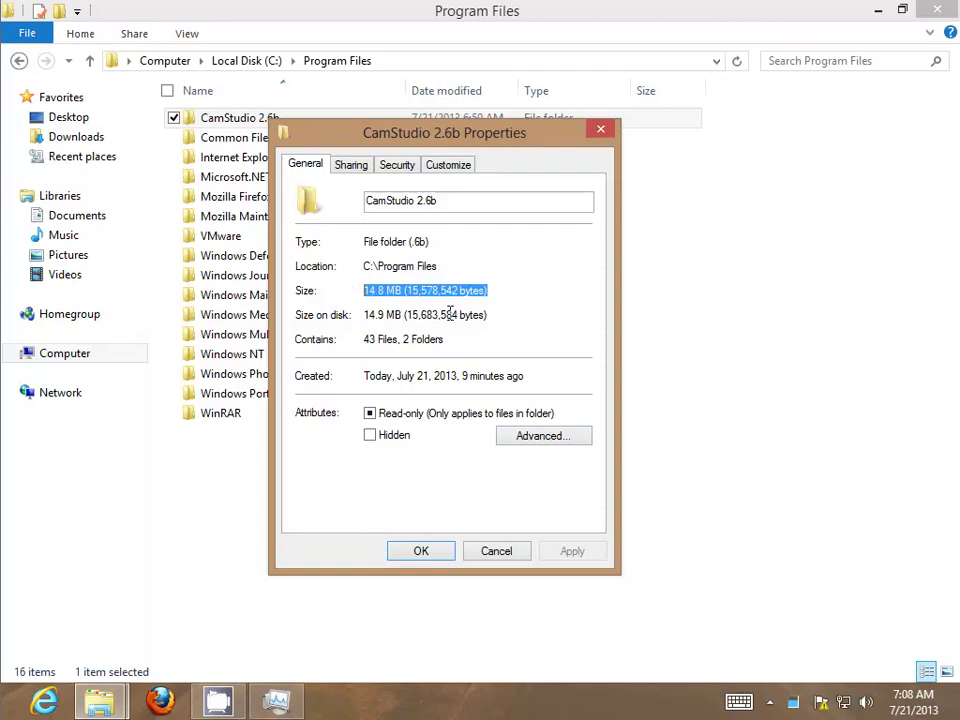
pyautogui.moveTo(479, 339); pyautogui.dragTo(310, 348)
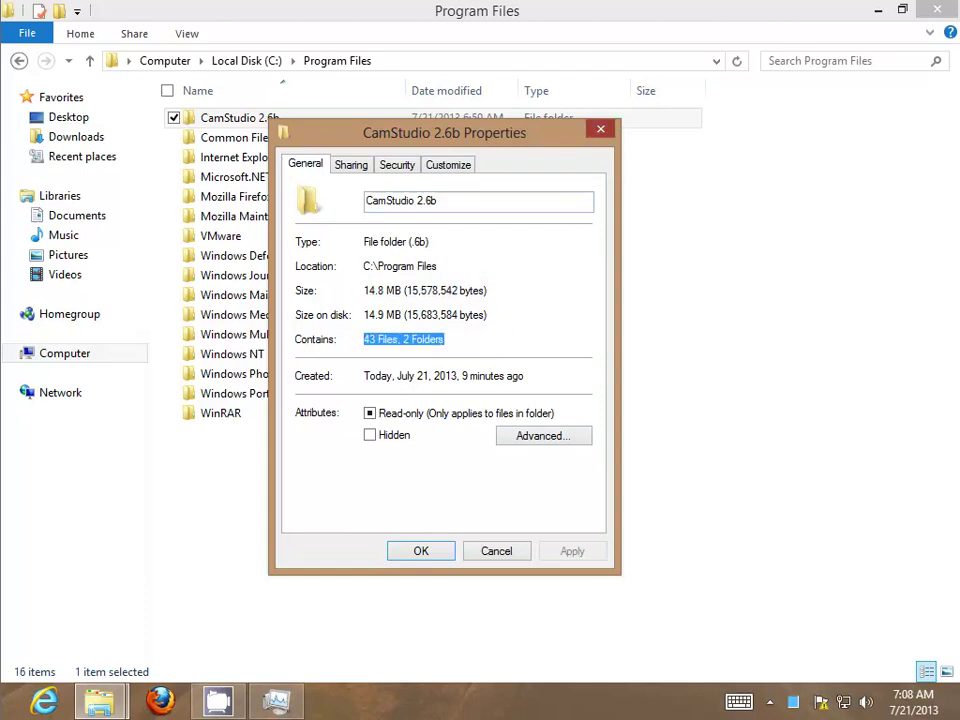
pyautogui.click(600, 129)
# Minimize the File Explorer and Task Manager windows and exit CamStudio Recorder
pyautogui.click(878, 18)
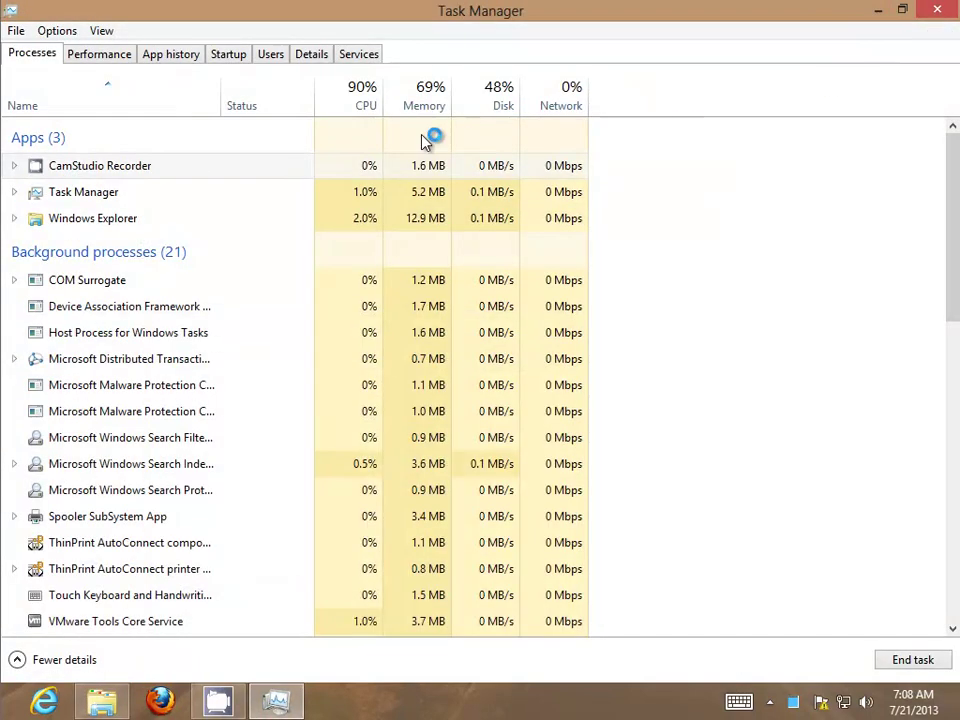
pyautogui.click(864, 15)
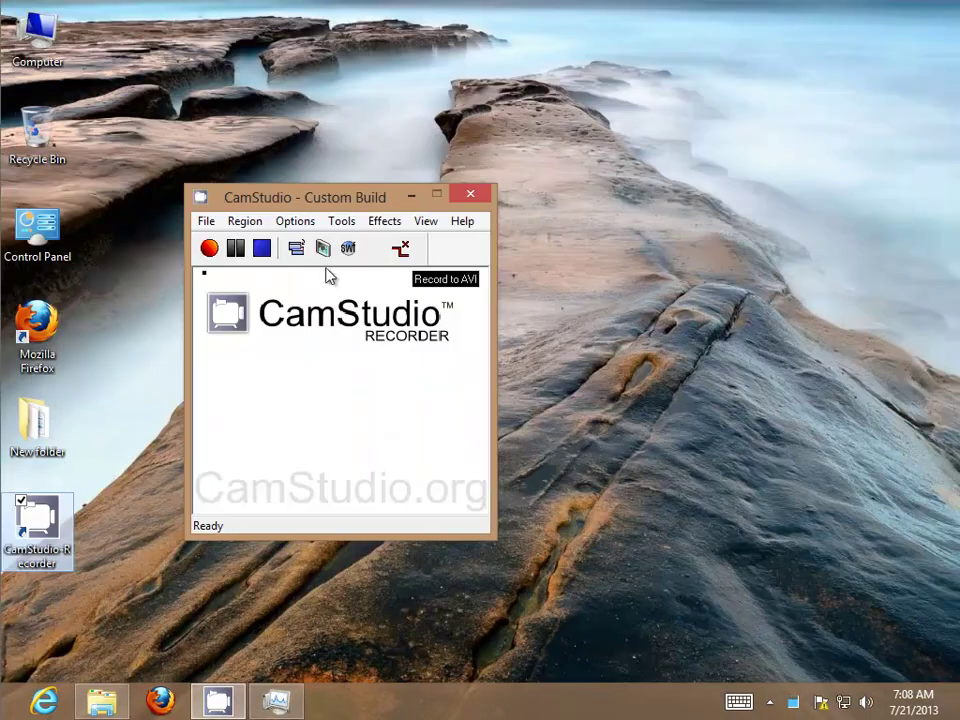
pyautogui.click(206, 221)
pyautogui.click(185, 319)
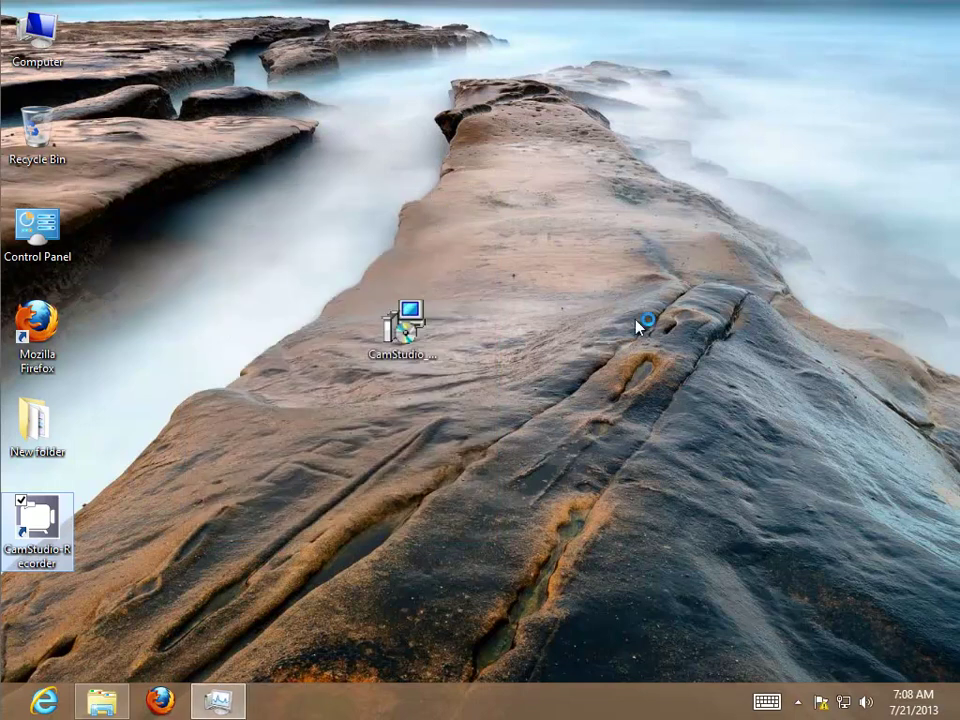
# Open the Control Panel in a maximized window and go to its list for uninstalling programs
pyautogui.rightClick(421, 316)
pyautogui.click(561, 370)
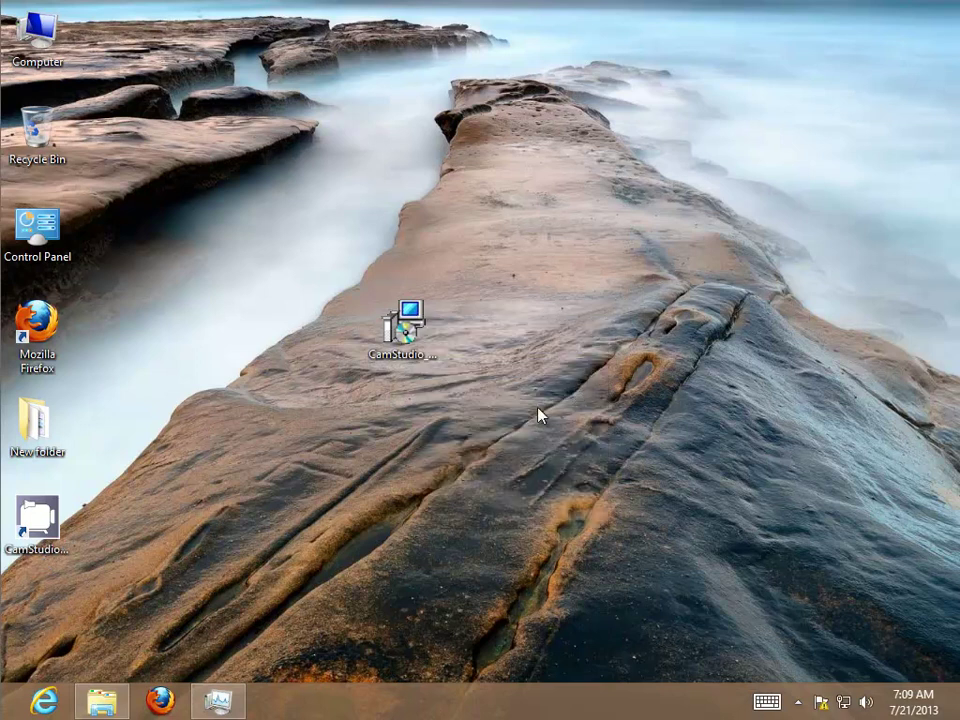
pyautogui.doubleClick(37, 230)
pyautogui.click(830, 105)
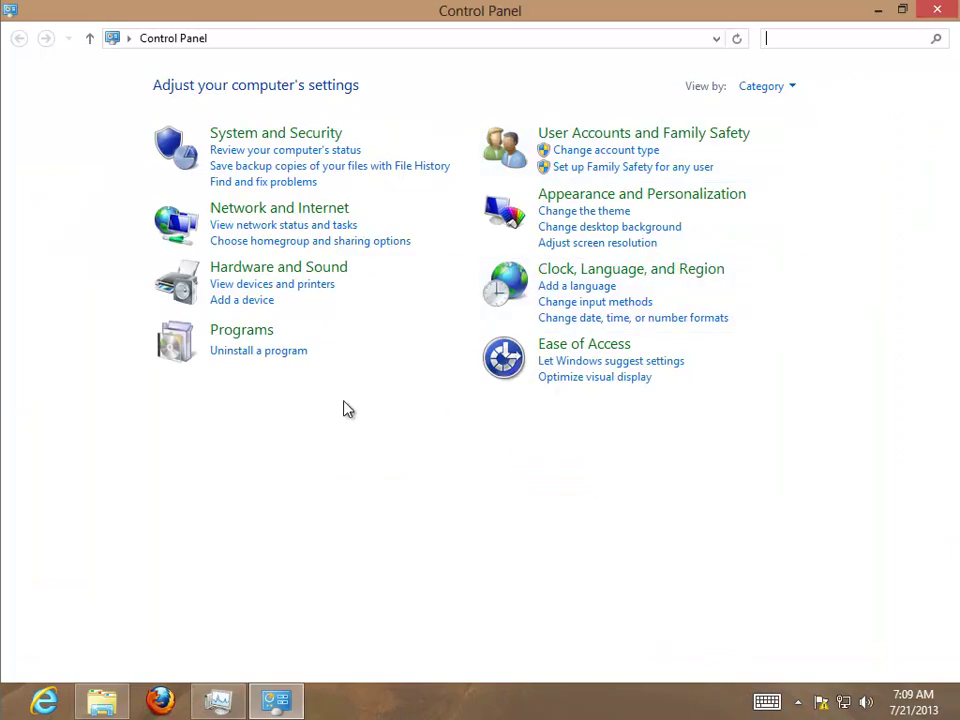
pyautogui.click(258, 350)
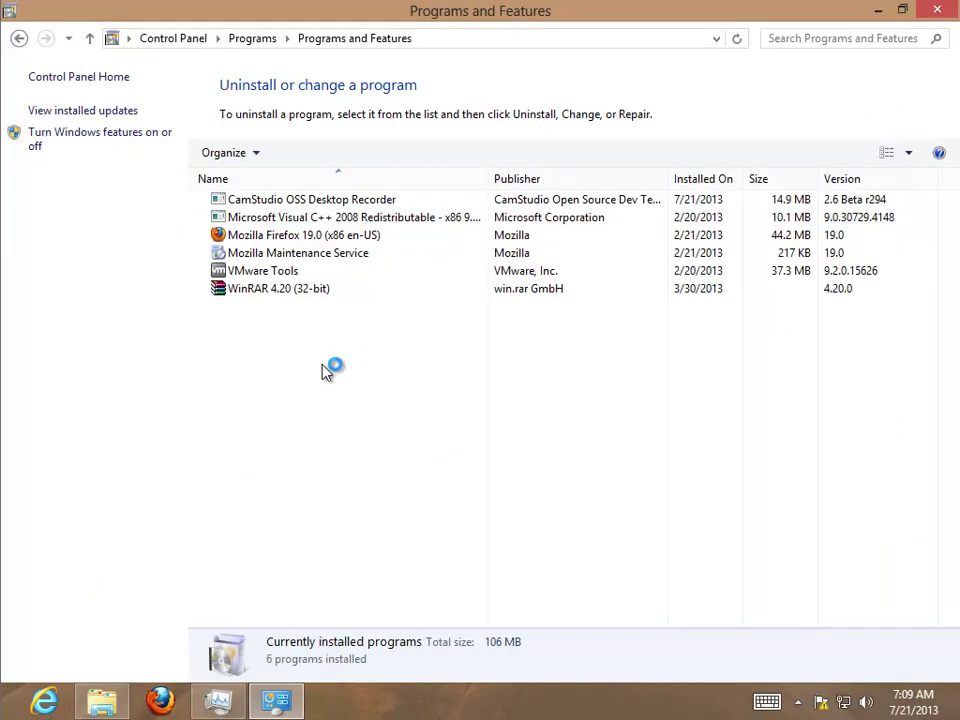
# Uninstall CamStudio OSS Desktop Recorder and confirm the complete removal of all its components
pyautogui.click(360, 204)
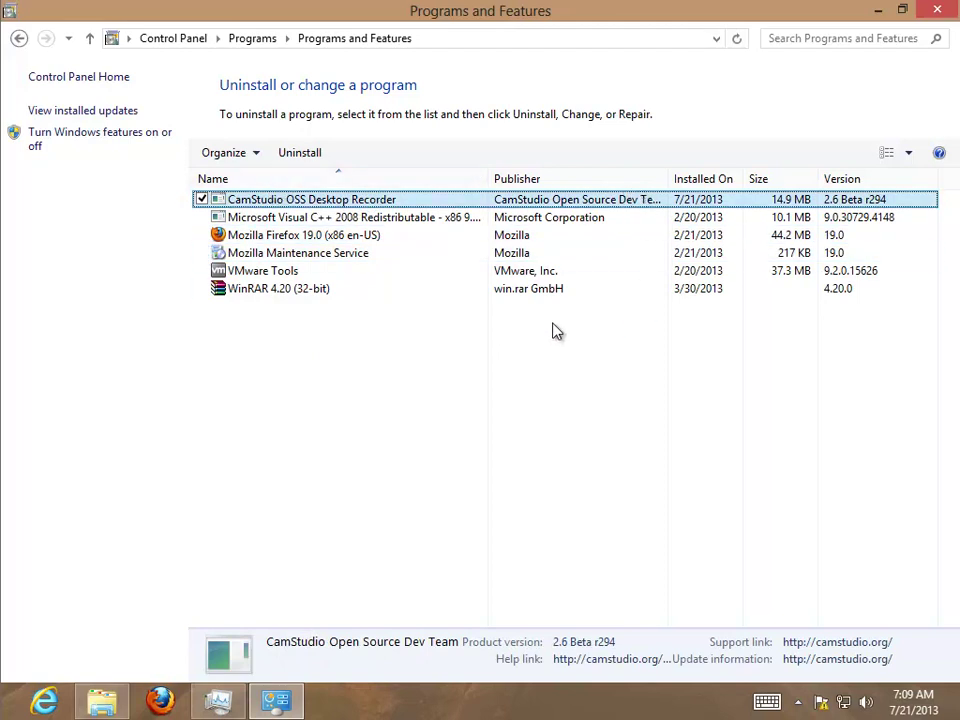
pyautogui.click(323, 160)
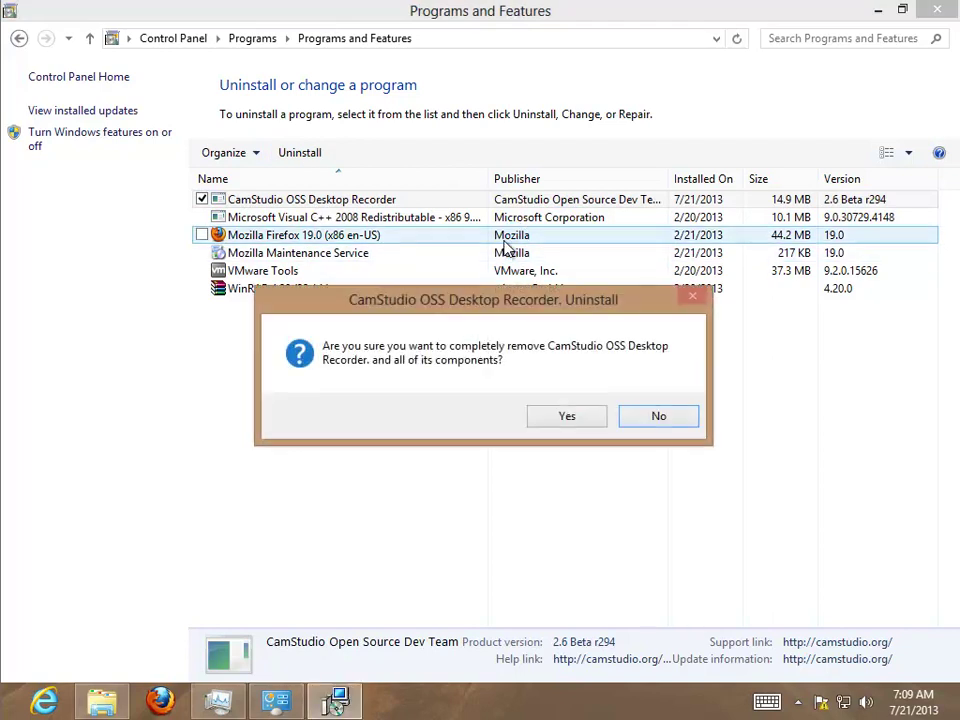
pyautogui.moveTo(509, 315); pyautogui.dragTo(466, 320)
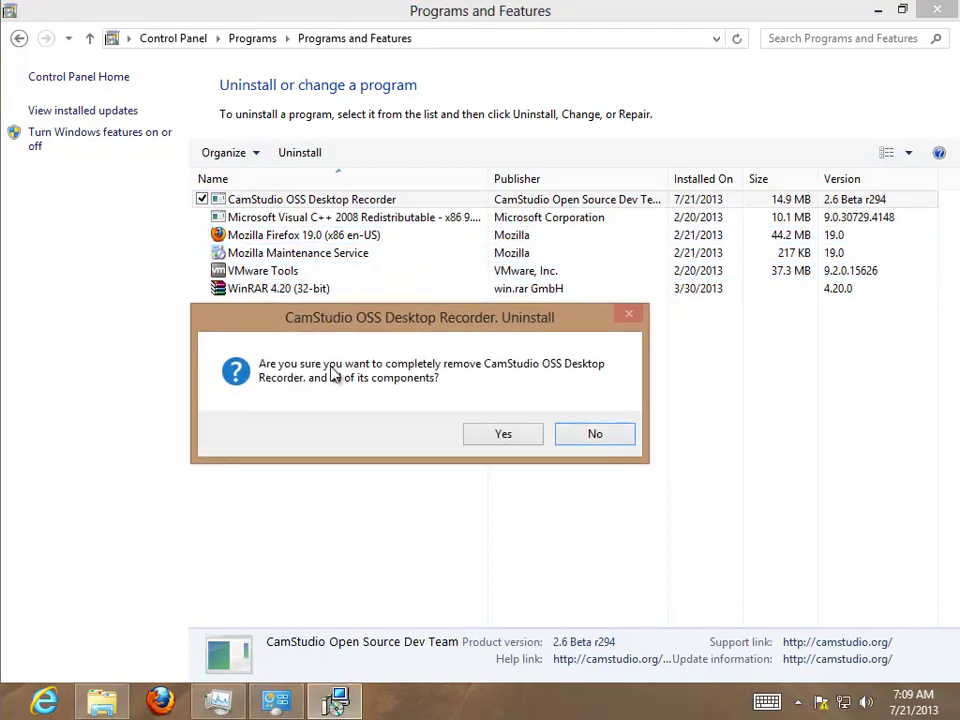
pyautogui.click(518, 436)
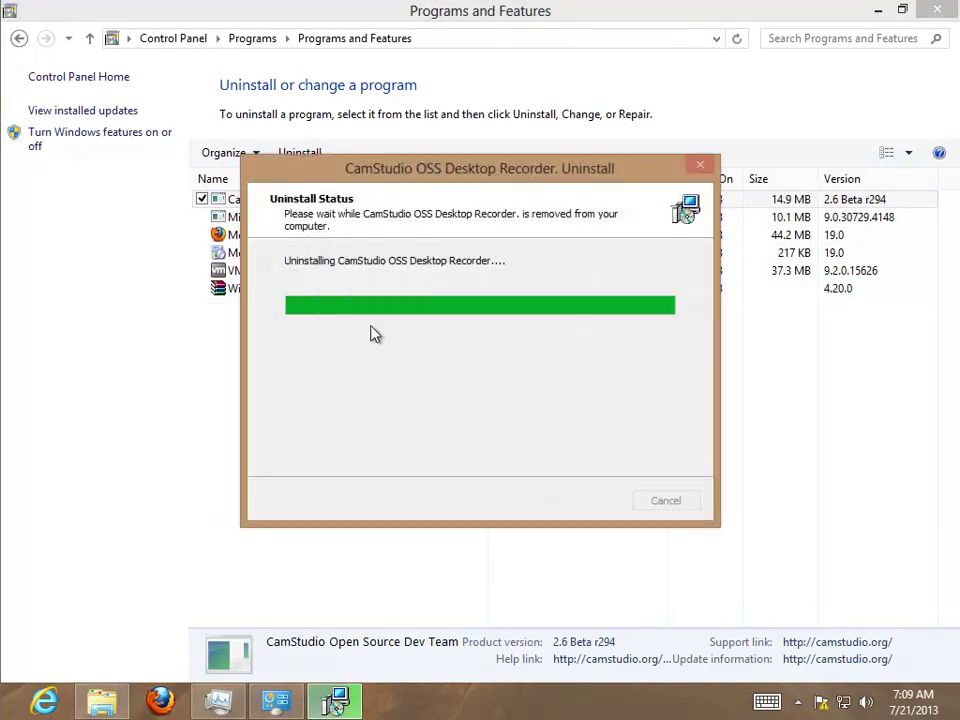
# Finish the CamStudio uninstaller, refresh the list of installed programs, and close Programs and Features, refreshing the desktop
pyautogui.click(656, 424)
pyautogui.rightClick(318, 324)
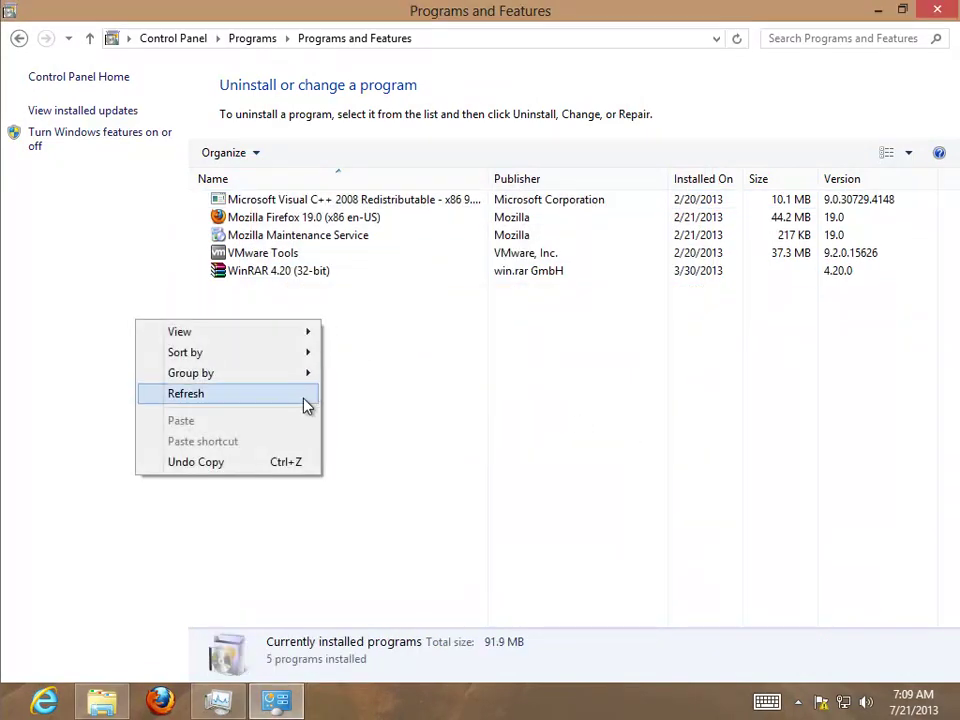
pyautogui.click(307, 396)
pyautogui.click(930, 14)
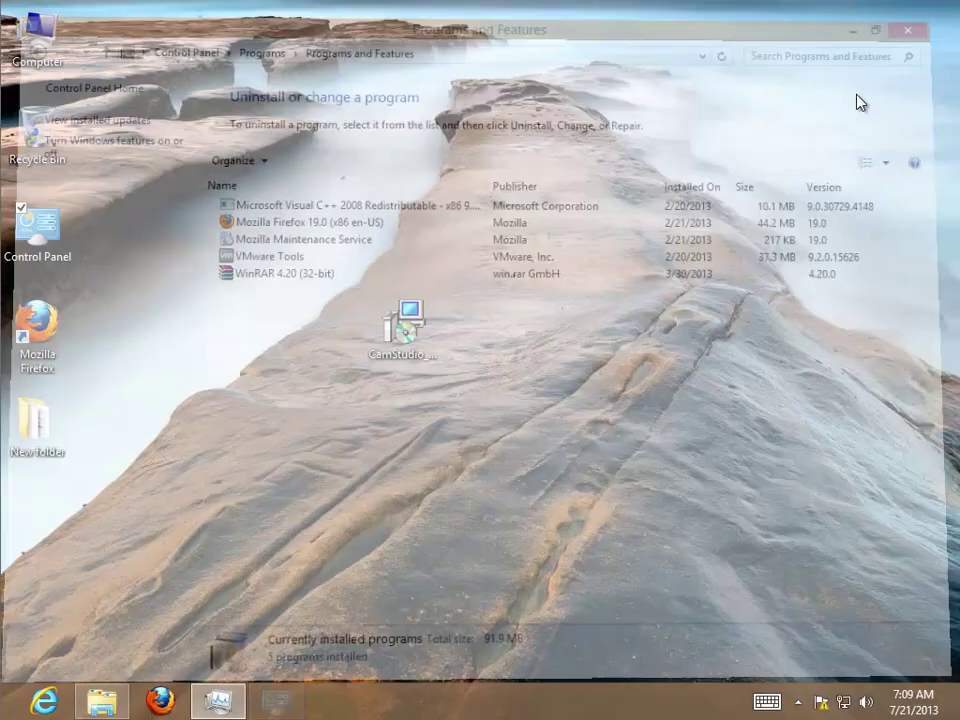
pyautogui.rightClick(358, 326)
pyautogui.click(532, 378)
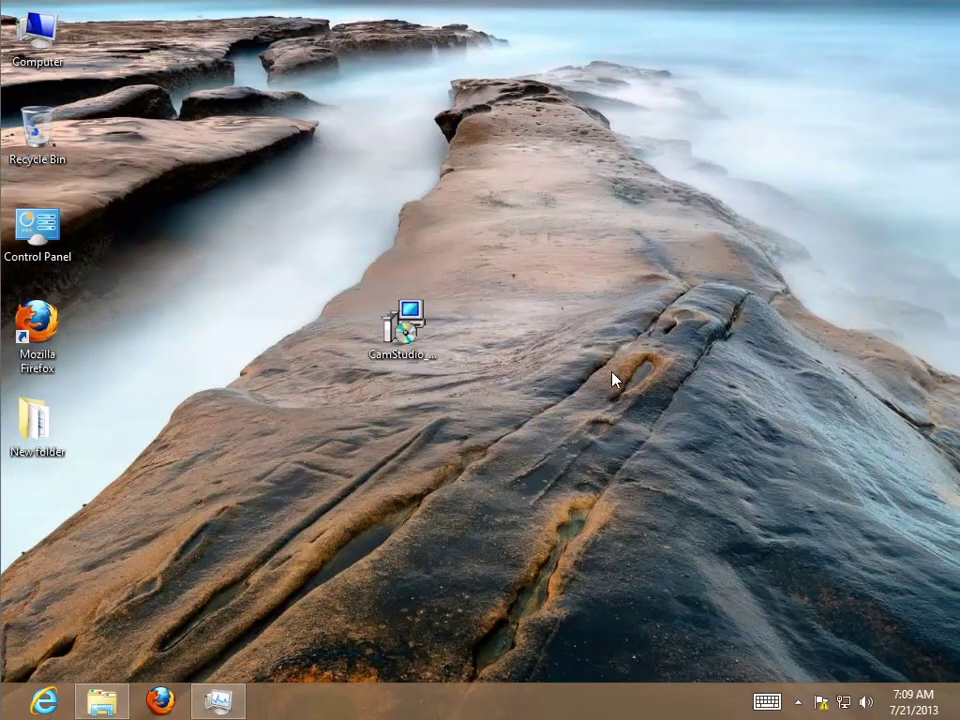
# Search the system settings for "restart" and show the PC's power options, including Update and restart
pyautogui.press('super+f')
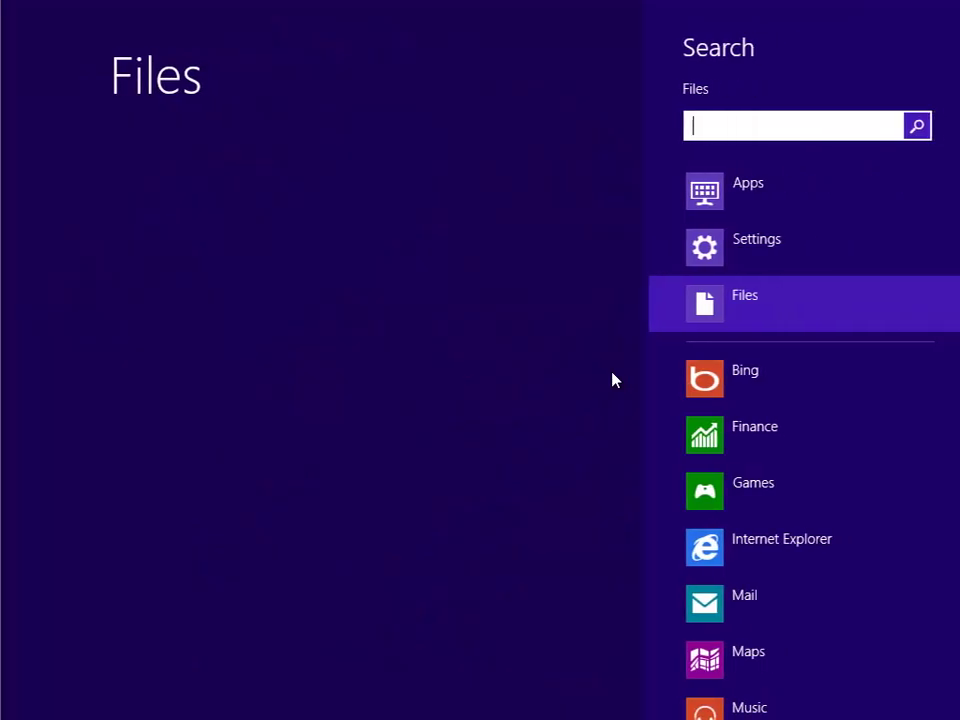
pyautogui.click(746, 196)
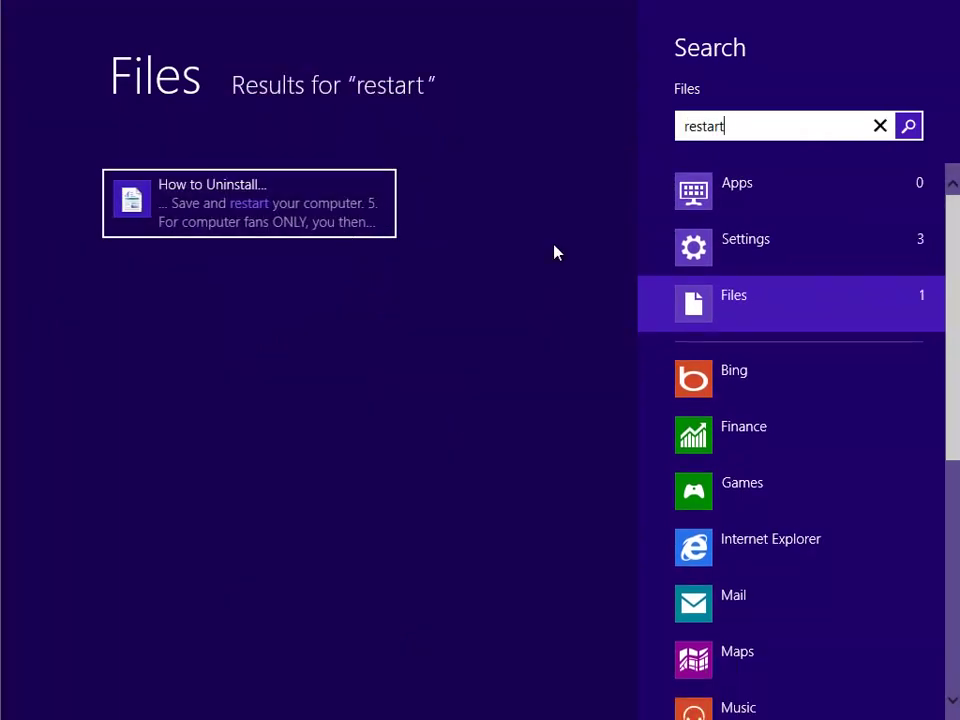
pyautogui.click(765, 249)
pyautogui.press('super+i')
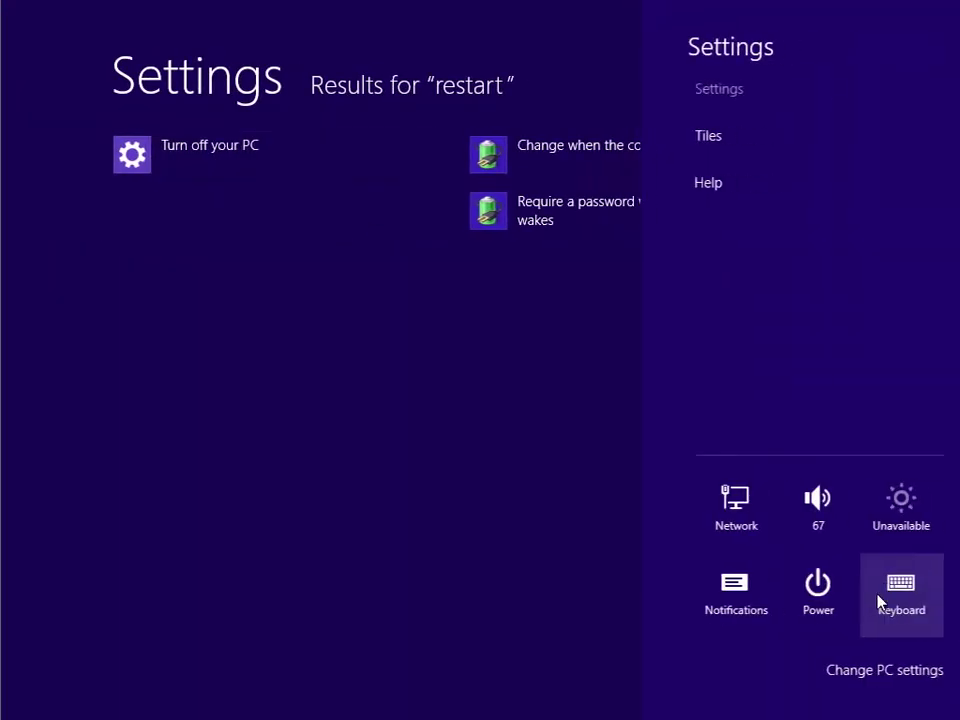
pyautogui.click(815, 590)
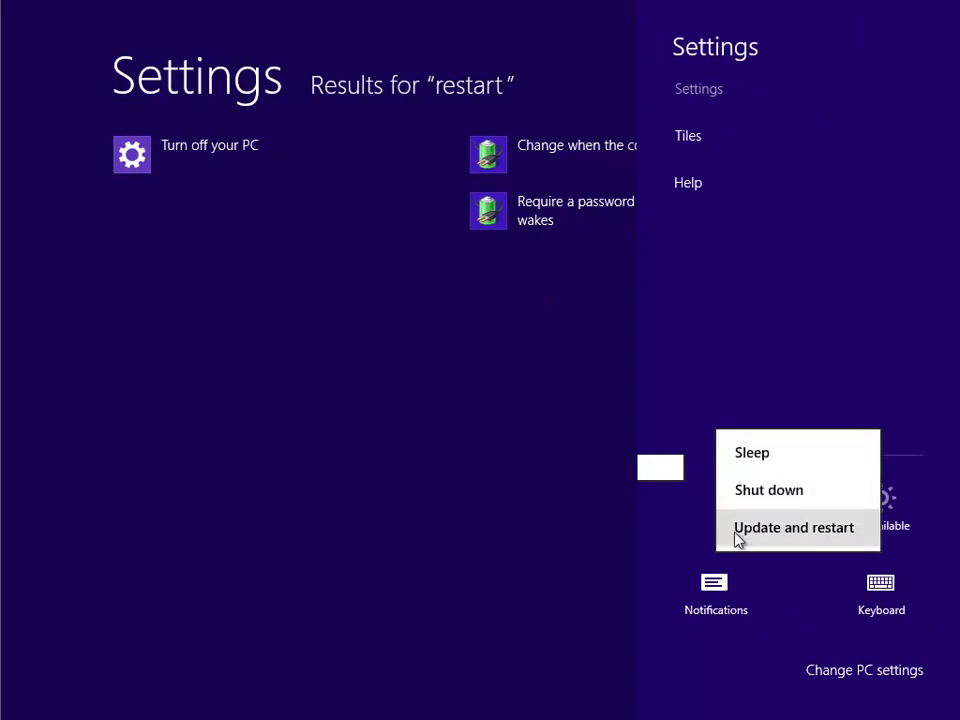
# Dismiss the power options without restarting, then return to the desktop and refresh it
pyautogui.press('Escape')
pyautogui.press('super')
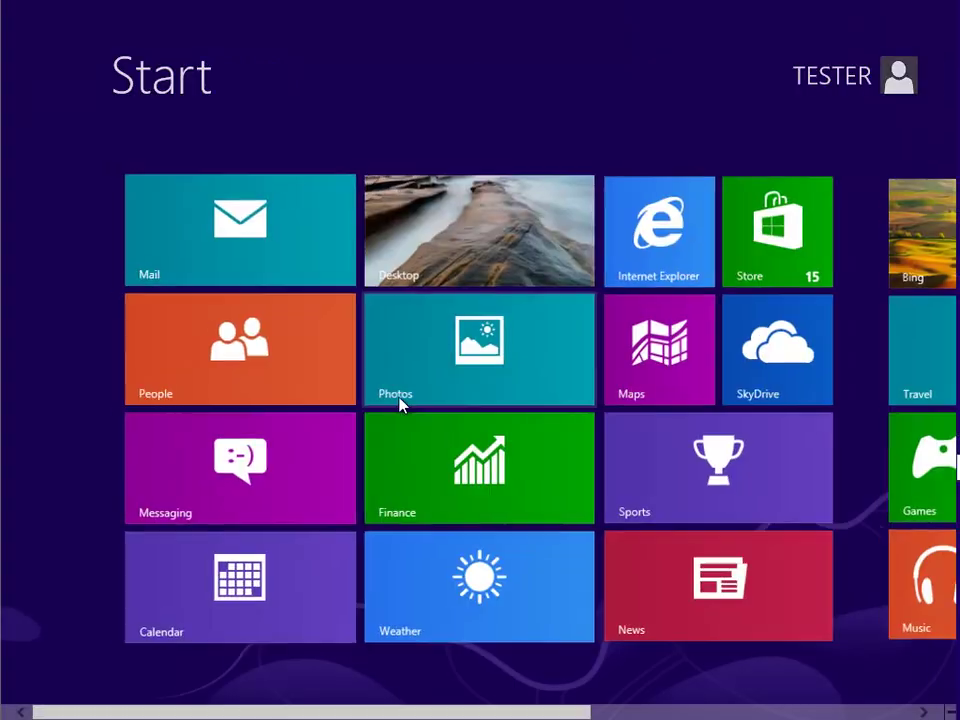
pyautogui.click(501, 236)
pyautogui.rightClick(527, 266)
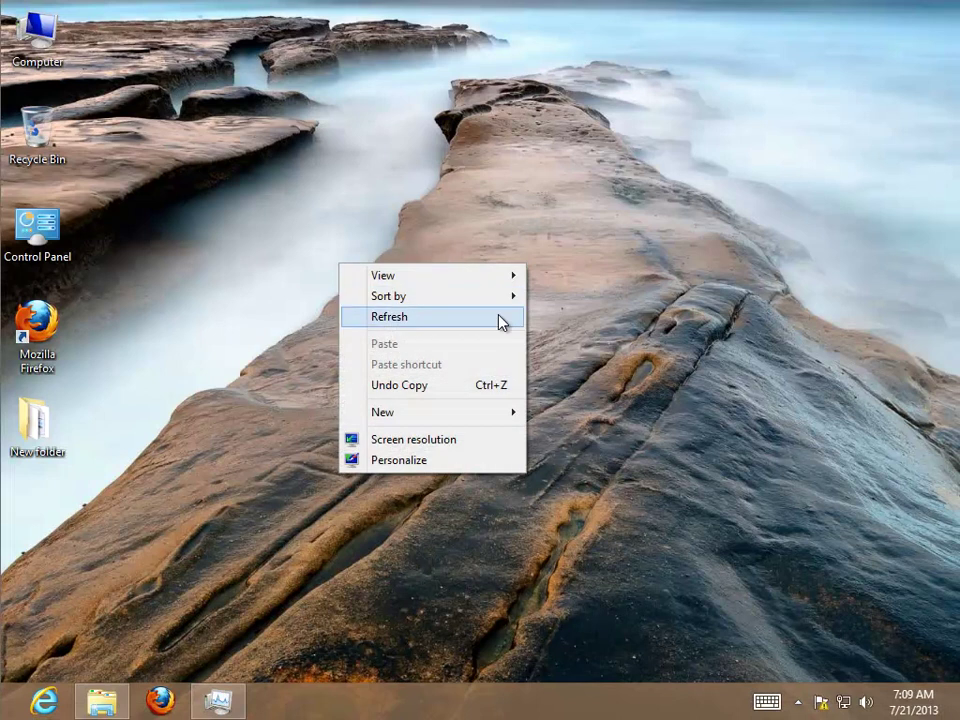
pyautogui.click(501, 318)
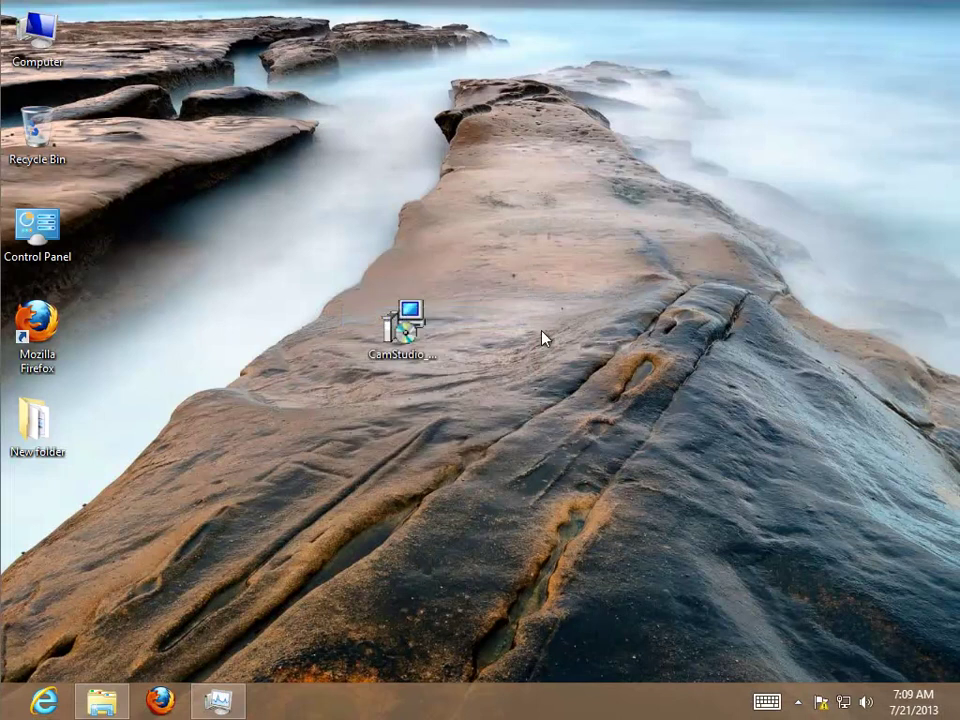
# Search the whole computer for "CamStudio" in a File Explorer window and minimize the window while it searches
pyautogui.doubleClick(36, 38)
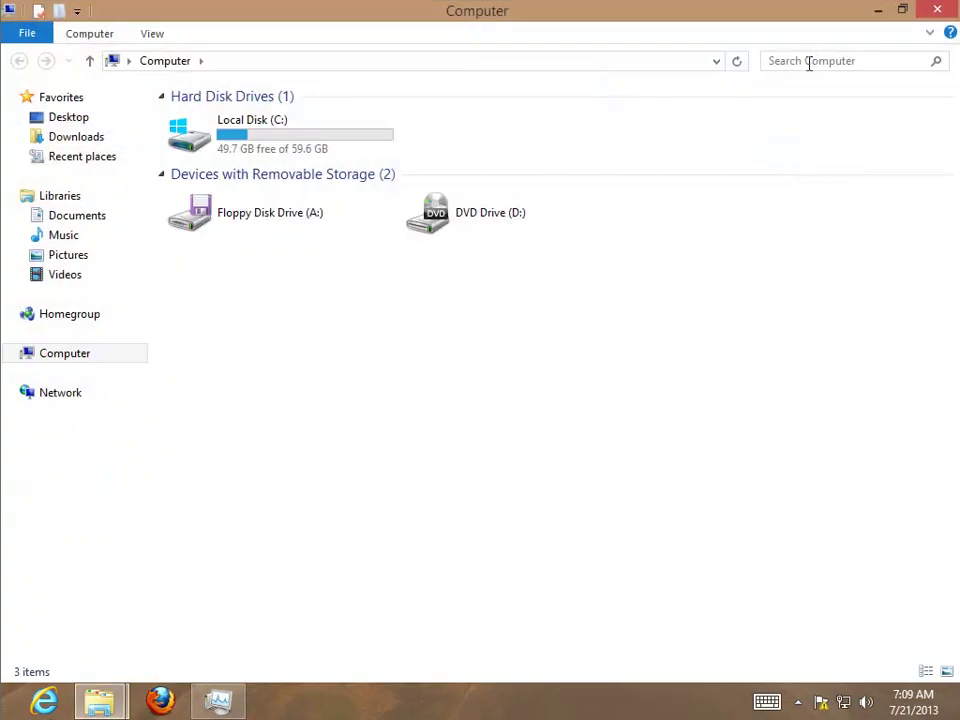
pyautogui.rightClick(810, 63)
pyautogui.click(825, 120)
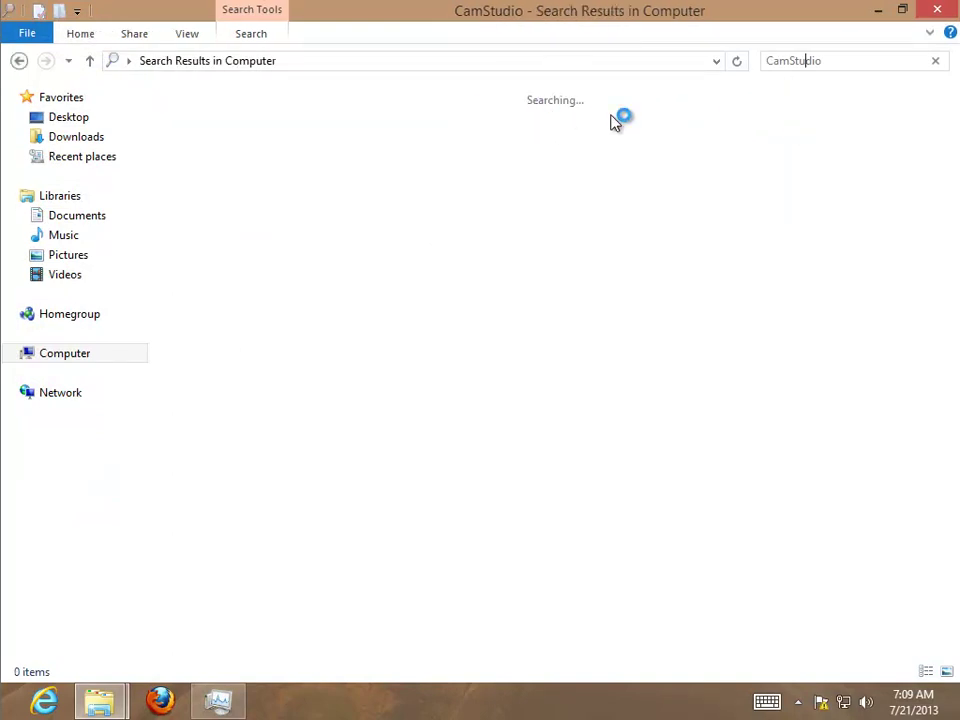
pyautogui.click(878, 10)
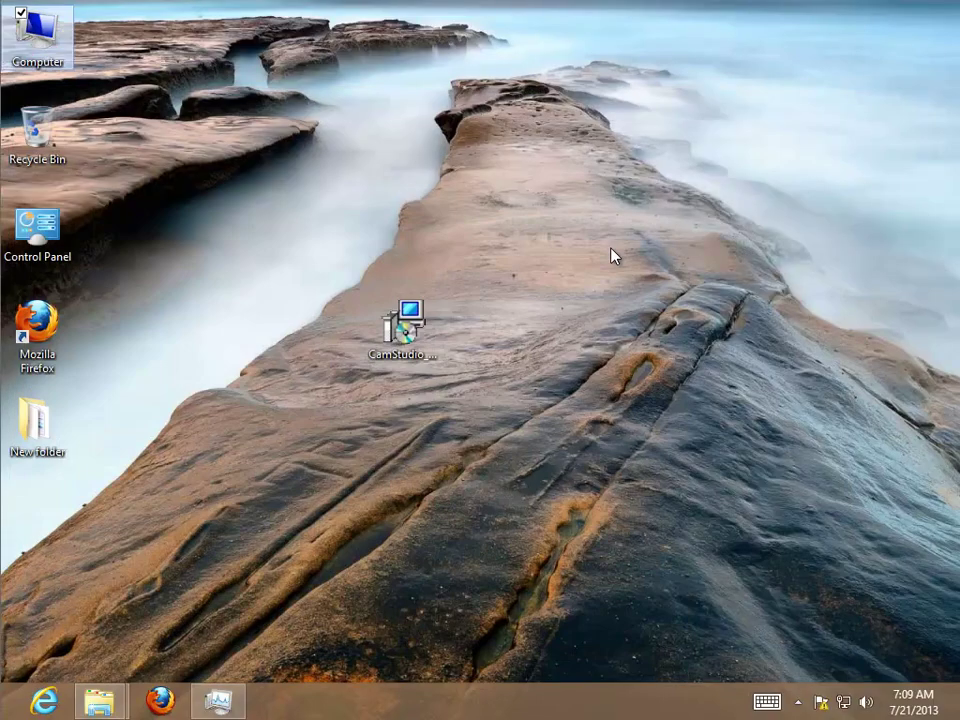
# Run regedit, allow it to make changes to the computer, and maximize the Registry Editor window
pyautogui.press('super+r')
pyautogui.write('r')
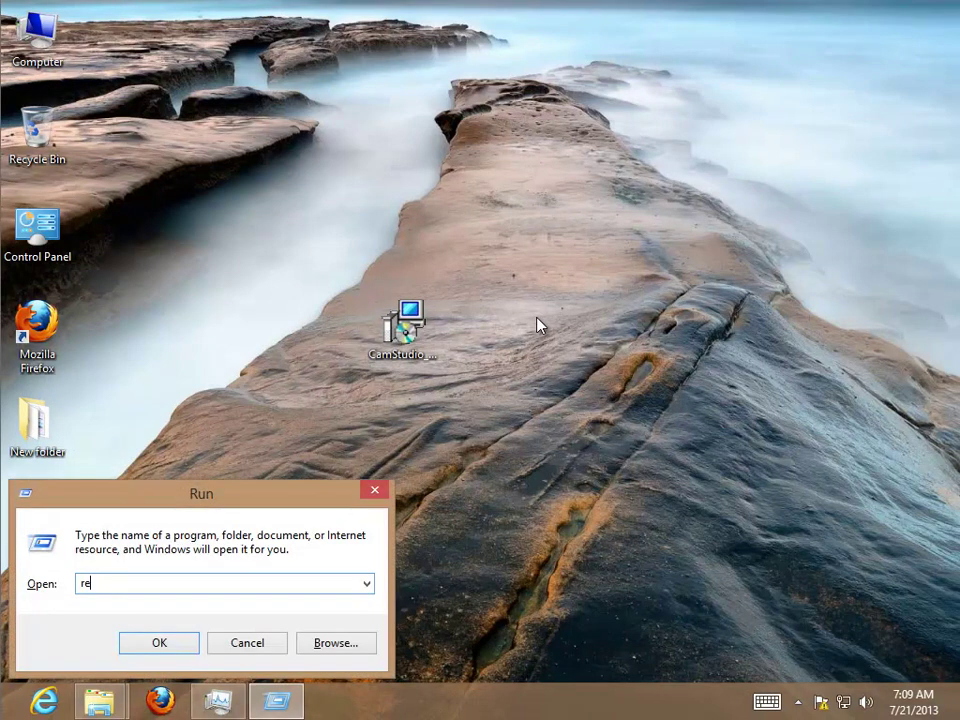
pyautogui.write('egedit')
pyautogui.press('Return')
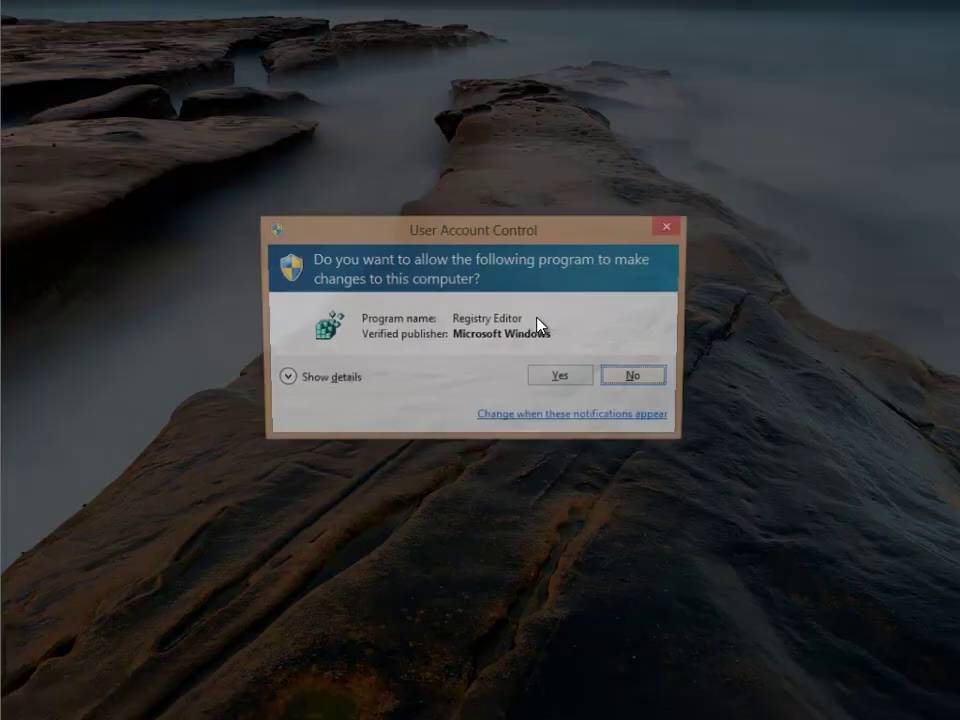
pyautogui.hotkey('alt', 'y')
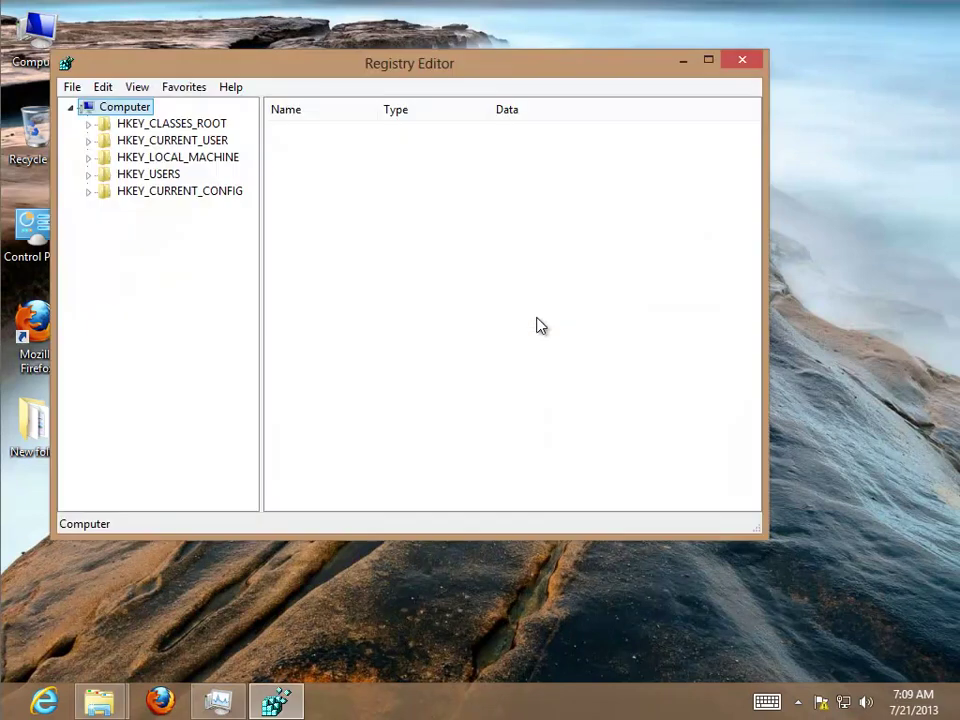
pyautogui.click(710, 61)
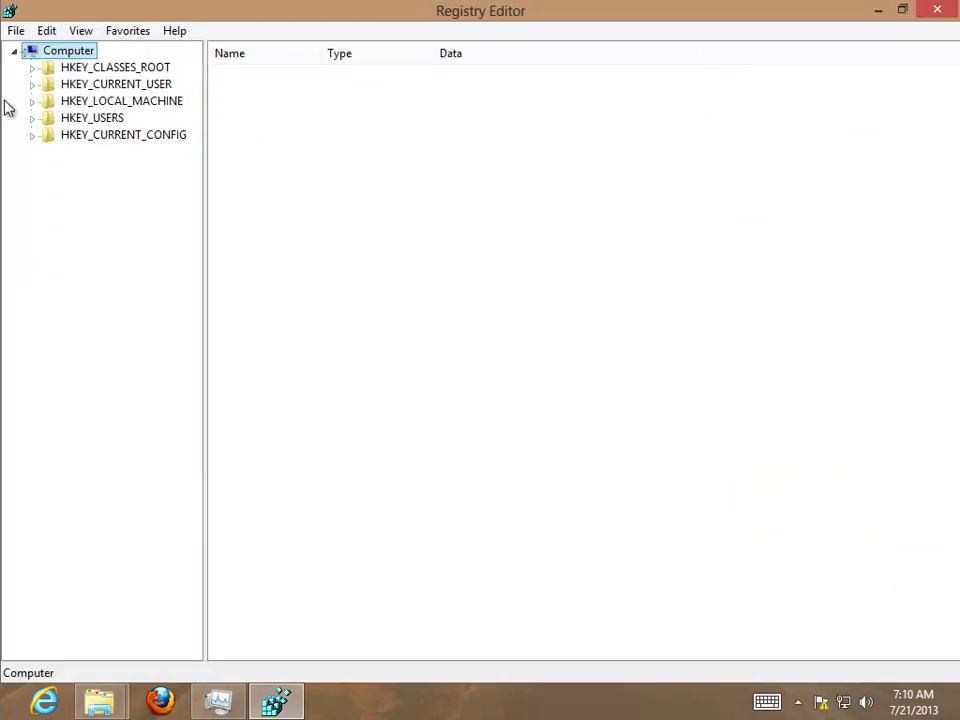
# Back up the entire registry by exporting it from the Computer root to Documents as Reg-Bak, a .reg file
pyautogui.rightClick(63, 57)
pyautogui.click(90, 98)
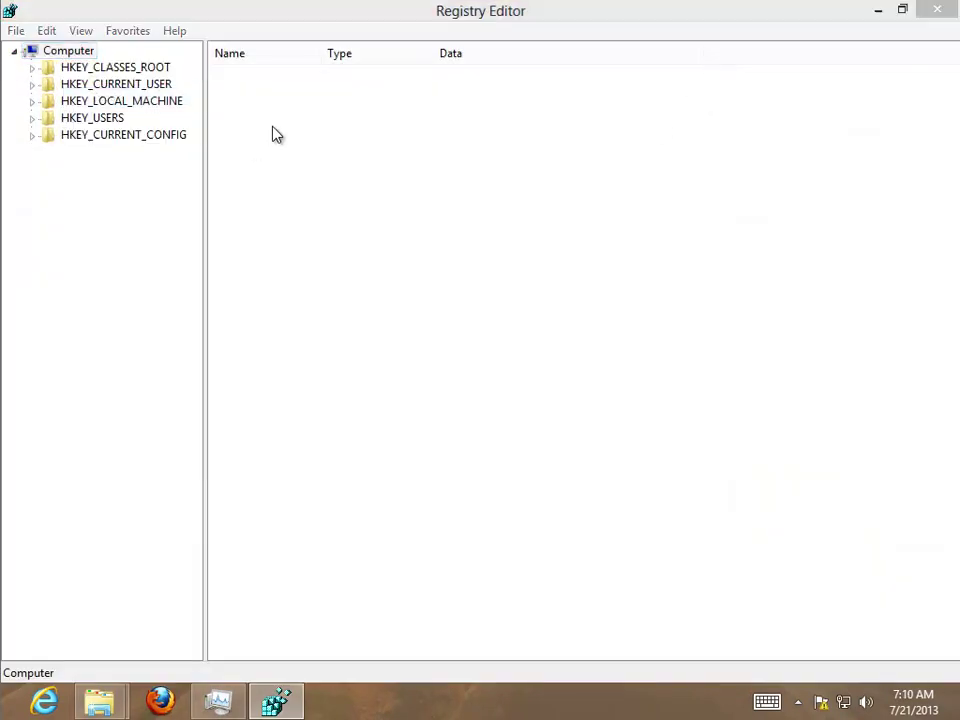
pyautogui.moveTo(317, 62); pyautogui.dragTo(527, 92)
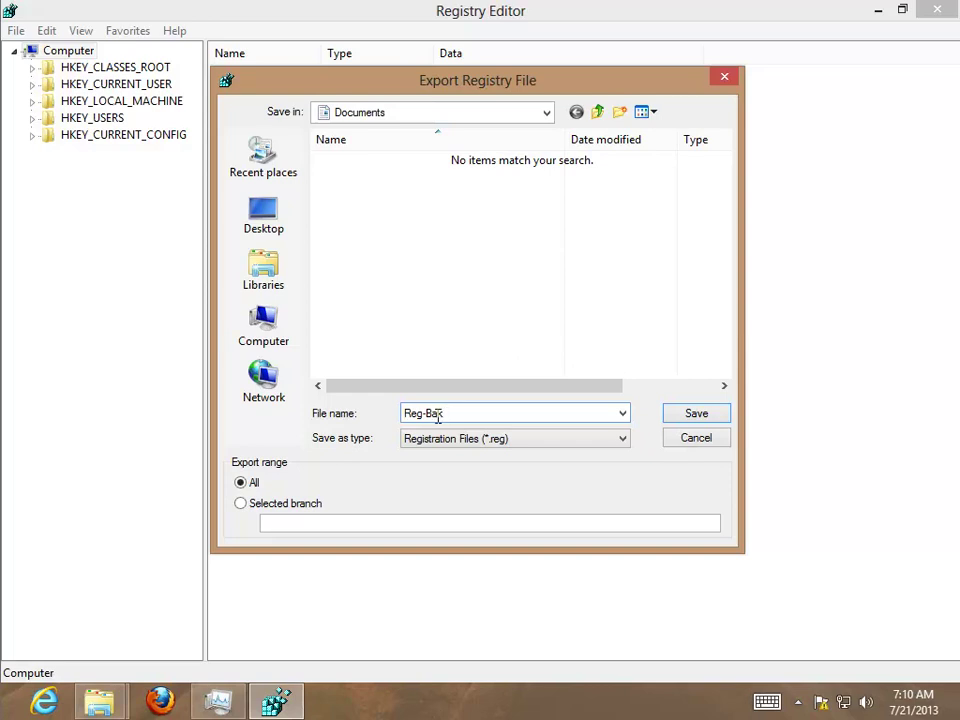
pyautogui.doubleClick(450, 413)
pyautogui.click(591, 409)
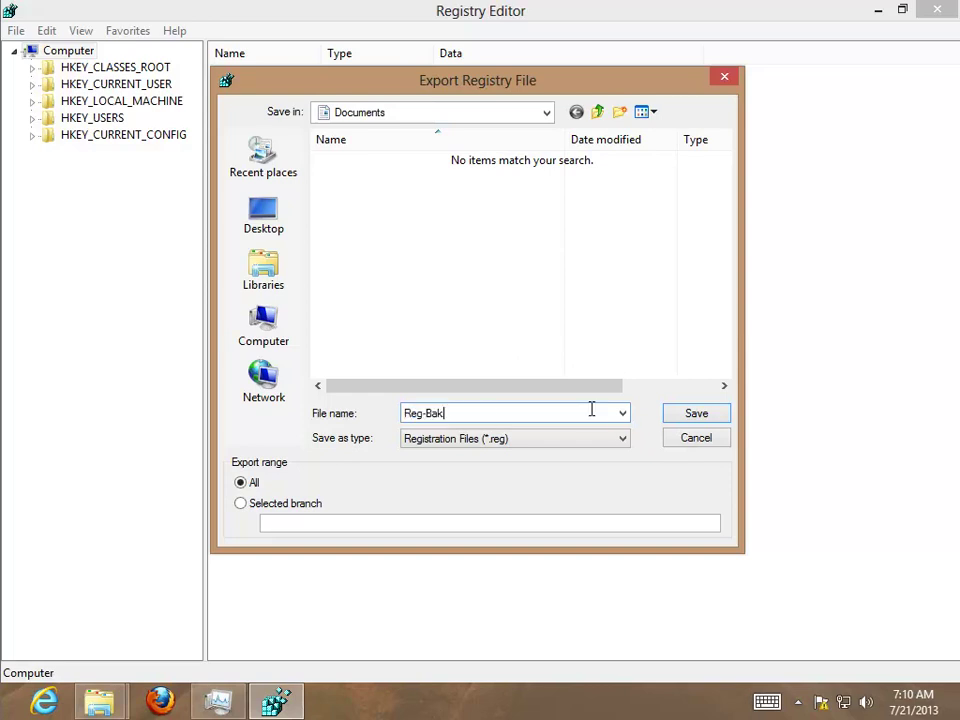
pyautogui.click(681, 416)
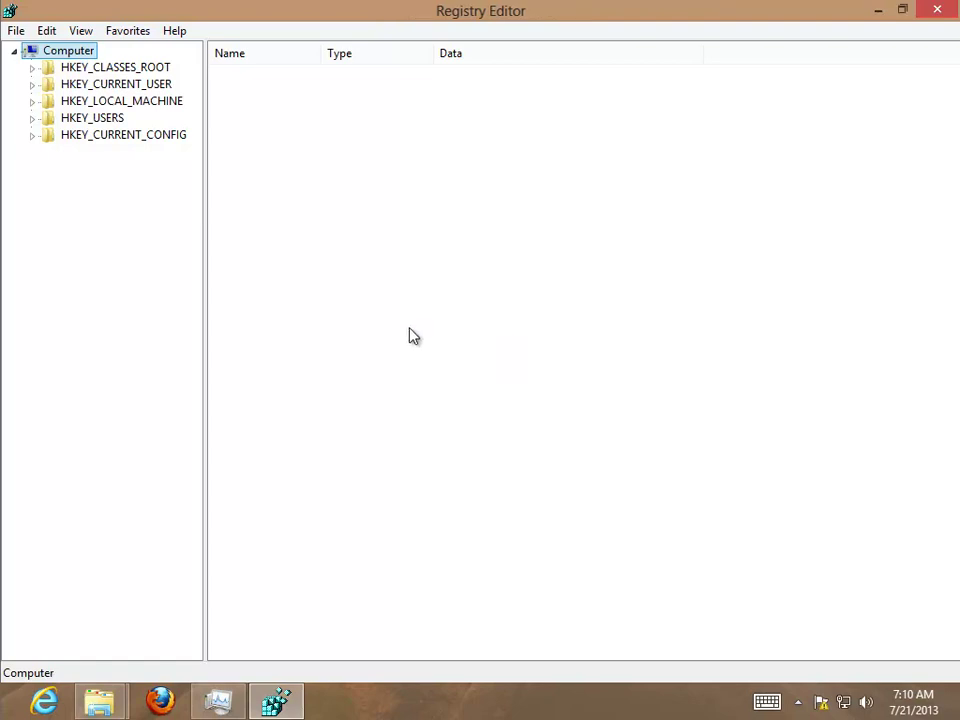
# Search the registry's keys, values and data for "CamStudio"
pyautogui.click(46, 31)
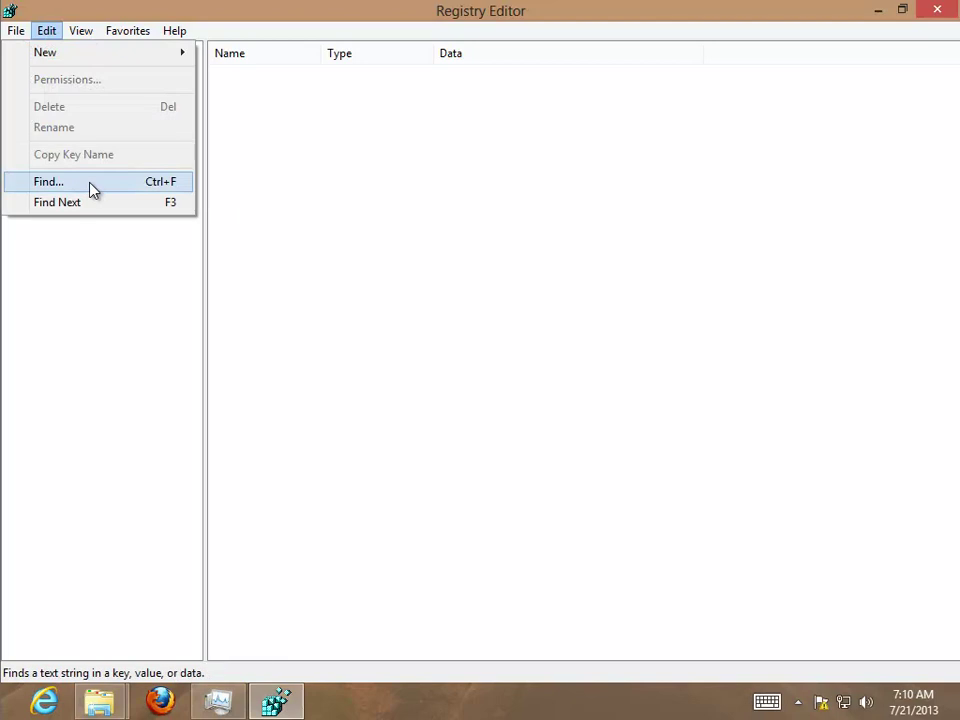
pyautogui.click(172, 187)
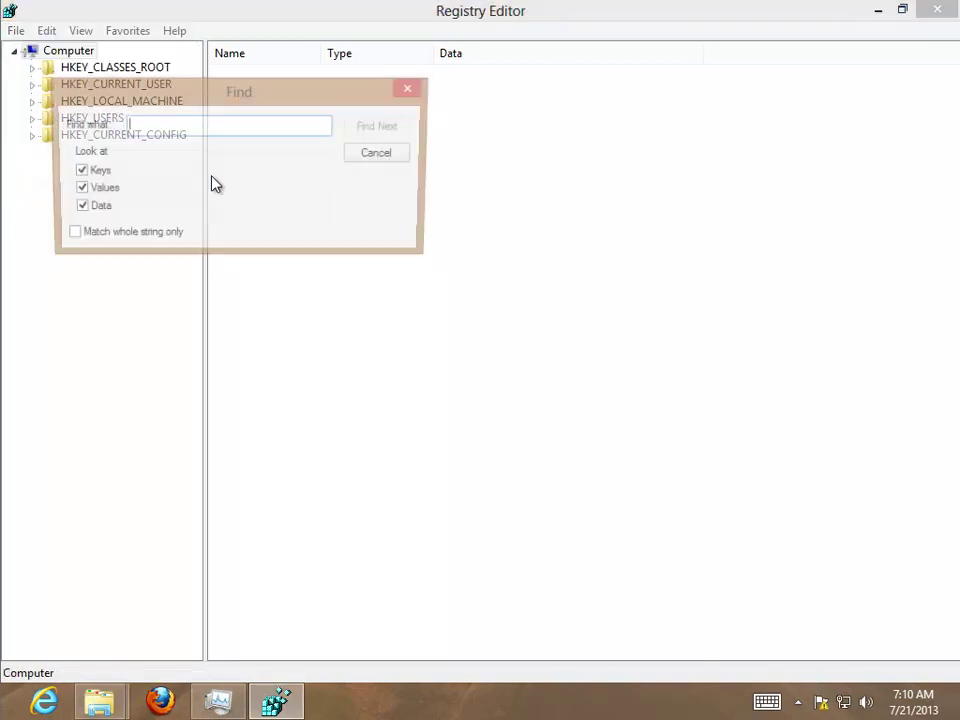
pyautogui.rightClick(184, 131)
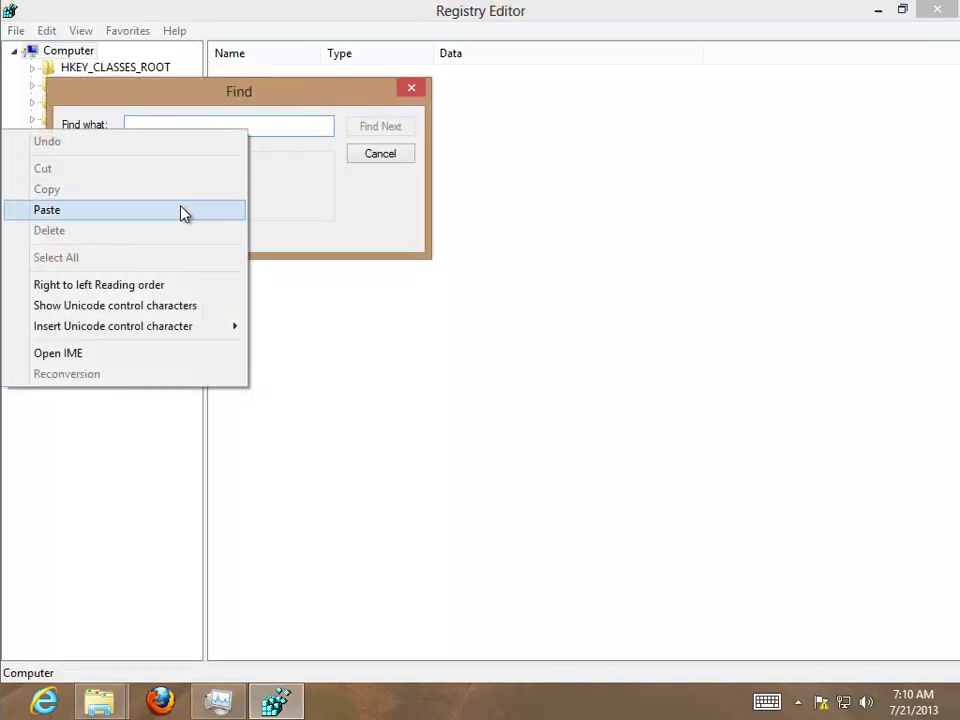
pyautogui.click(184, 210)
pyautogui.click(379, 131)
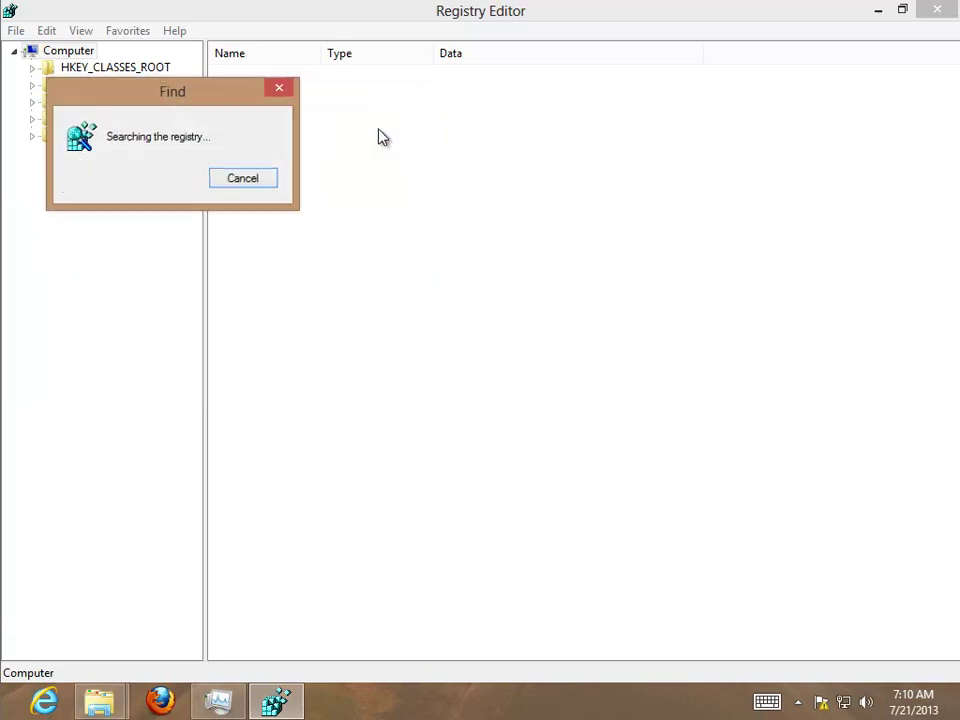
pyautogui.moveTo(206, 100); pyautogui.dragTo(368, 114)
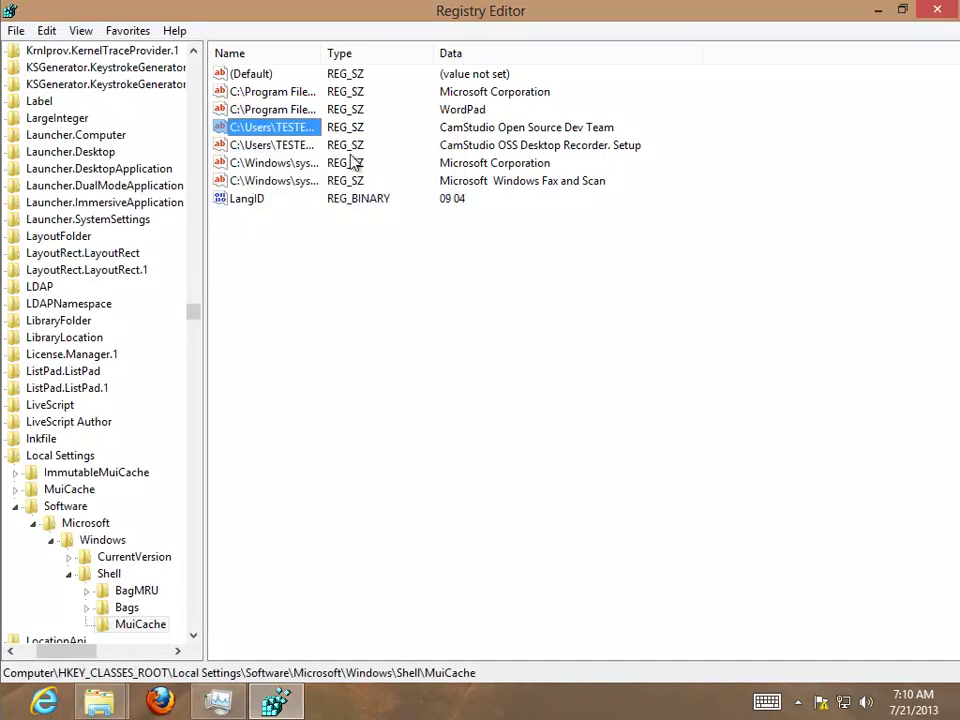
# Delete the two CamStudio values from the MuiCache key and the next match, the CamStudioOpenSource key under HKEY_CURRENT_USER\Software, confirming both deletions
pyautogui.keyDown('shift'); pyautogui.click(240, 145); pyautogui.keyUp('shift')
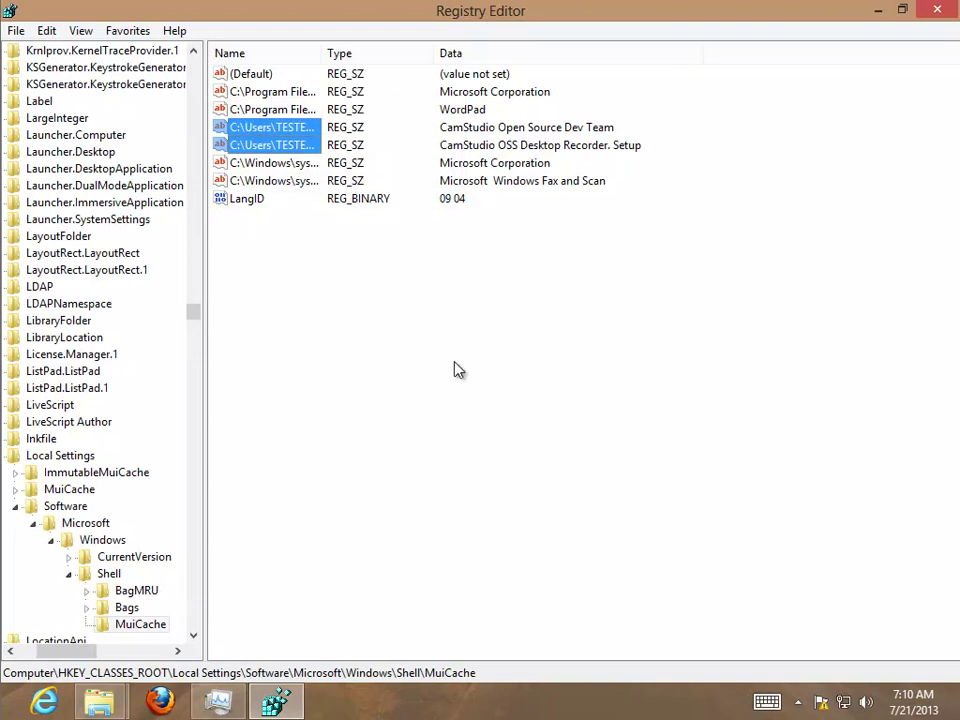
pyautogui.press('Delete')
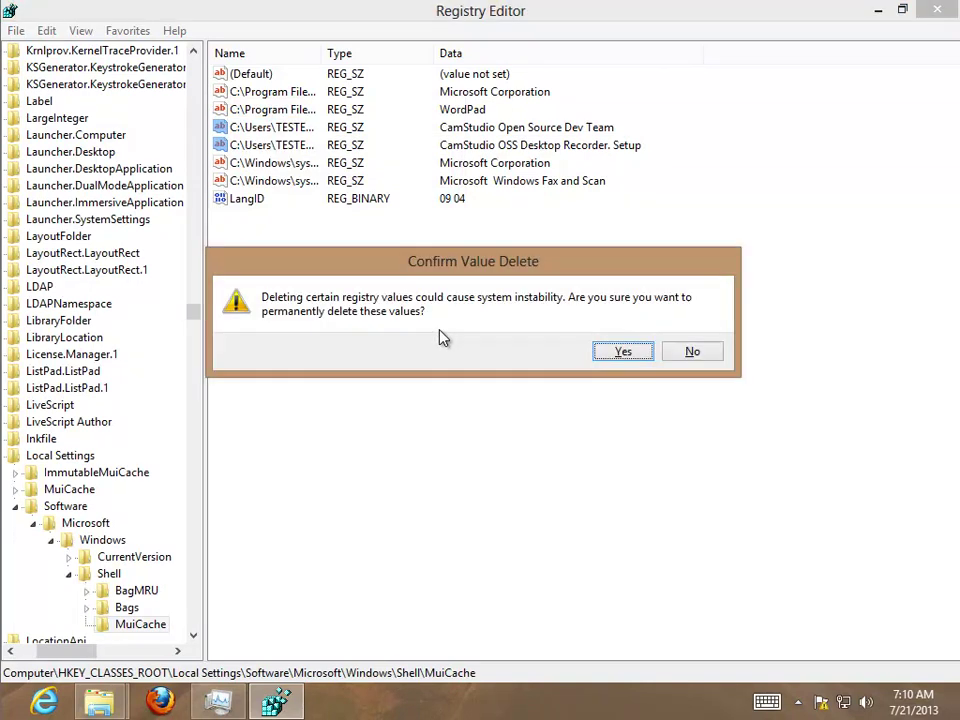
pyautogui.press('Return')
pyautogui.press('F3')
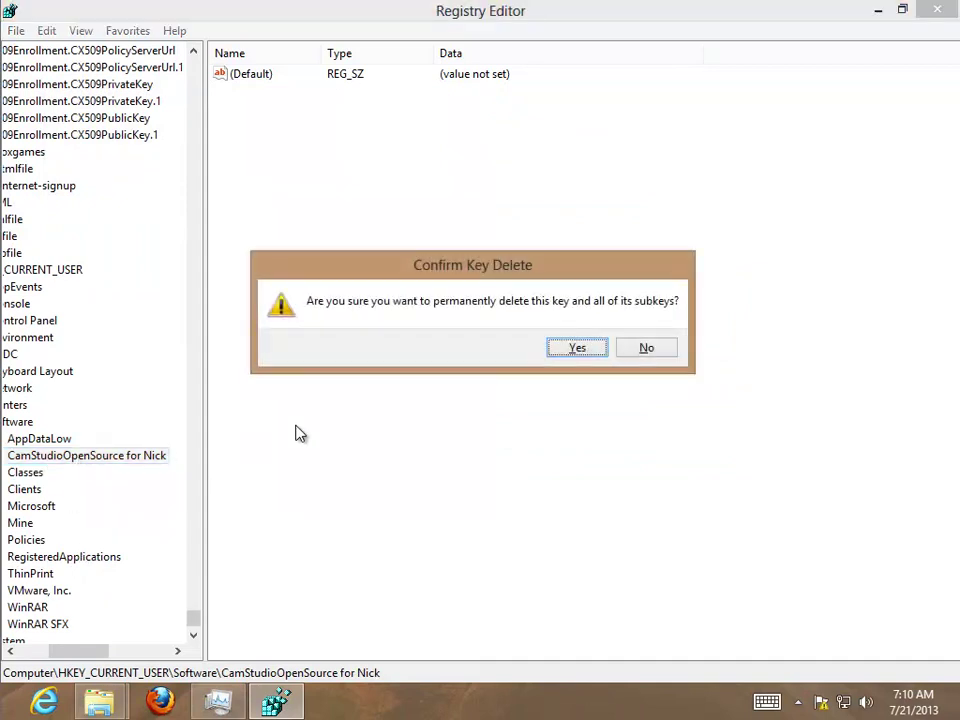
pyautogui.press('Return')
# Find the further CamStudio matches under HKEY_CURRENT_USER, check the numbered values in the SHC key, and close the Registry Editor
pyautogui.press('F3')
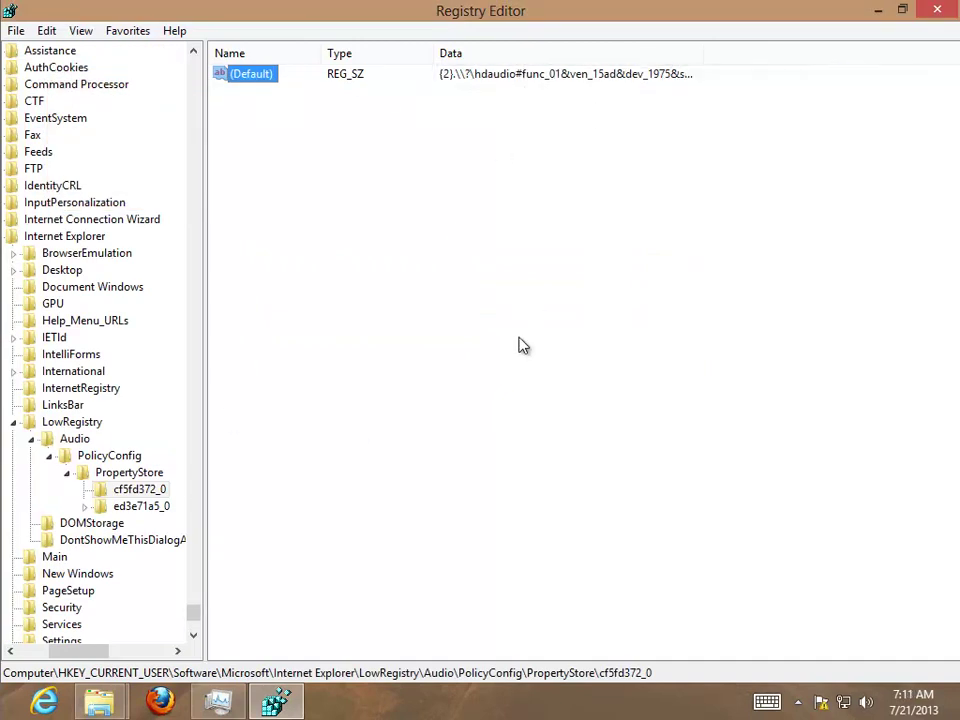
pyautogui.press('F3')
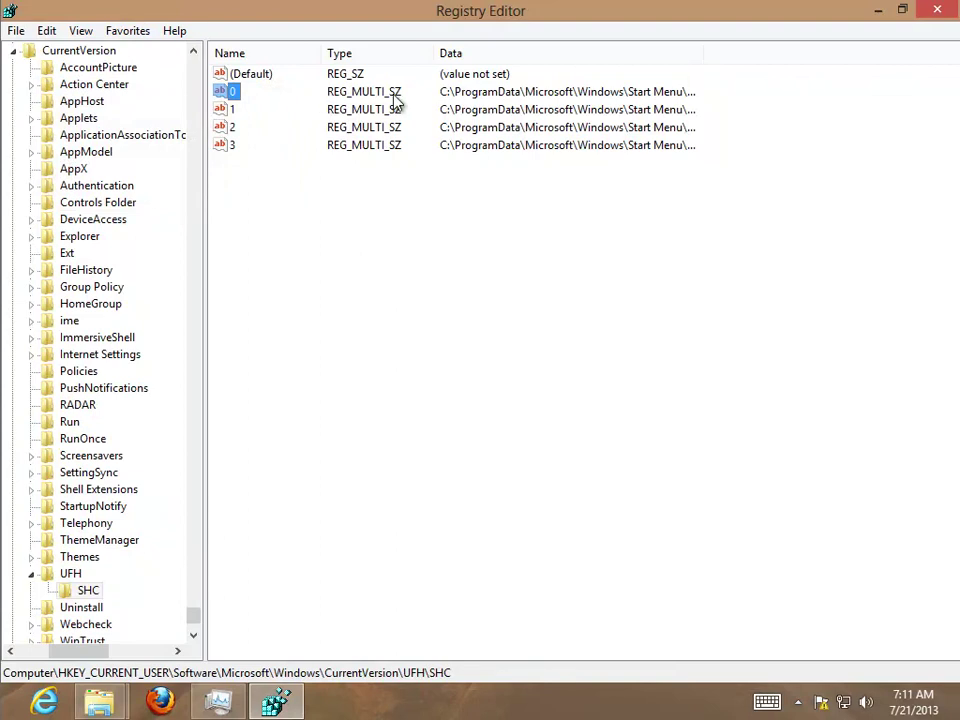
pyautogui.click(386, 108)
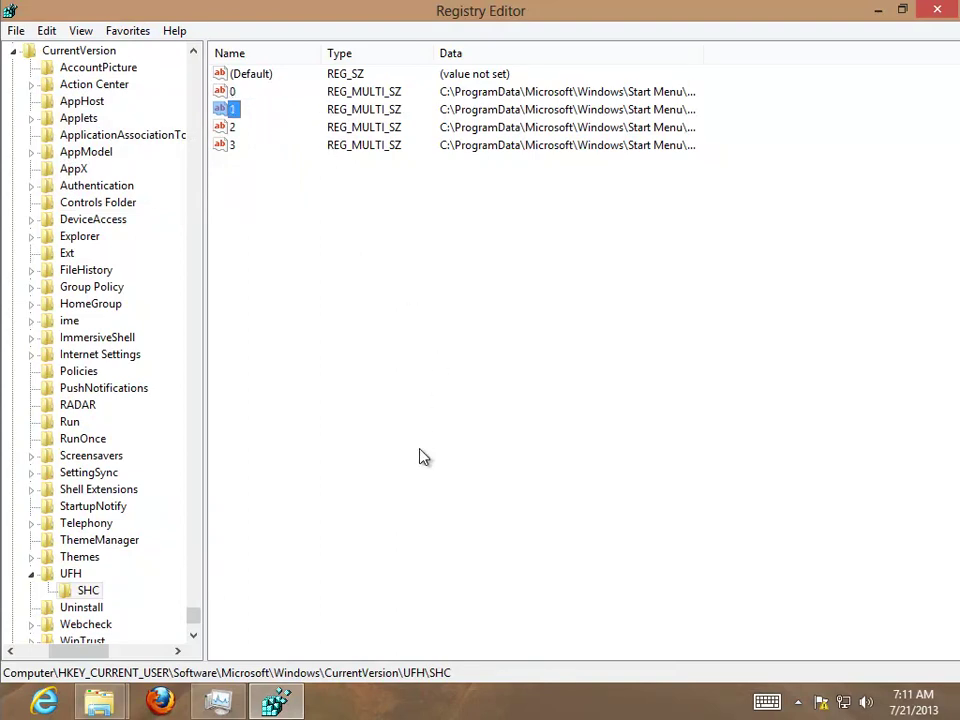
pyautogui.click(939, 11)
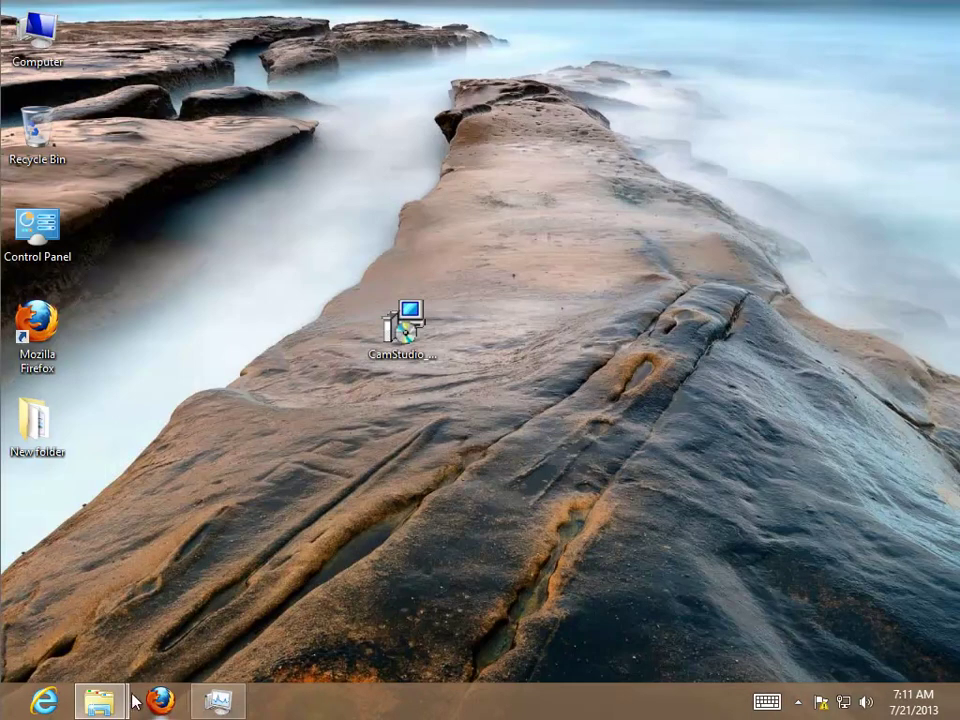
# Delete both CamStudio setup files found in the Computer search results
pyautogui.moveTo(100, 700)
pyautogui.click(306, 620)
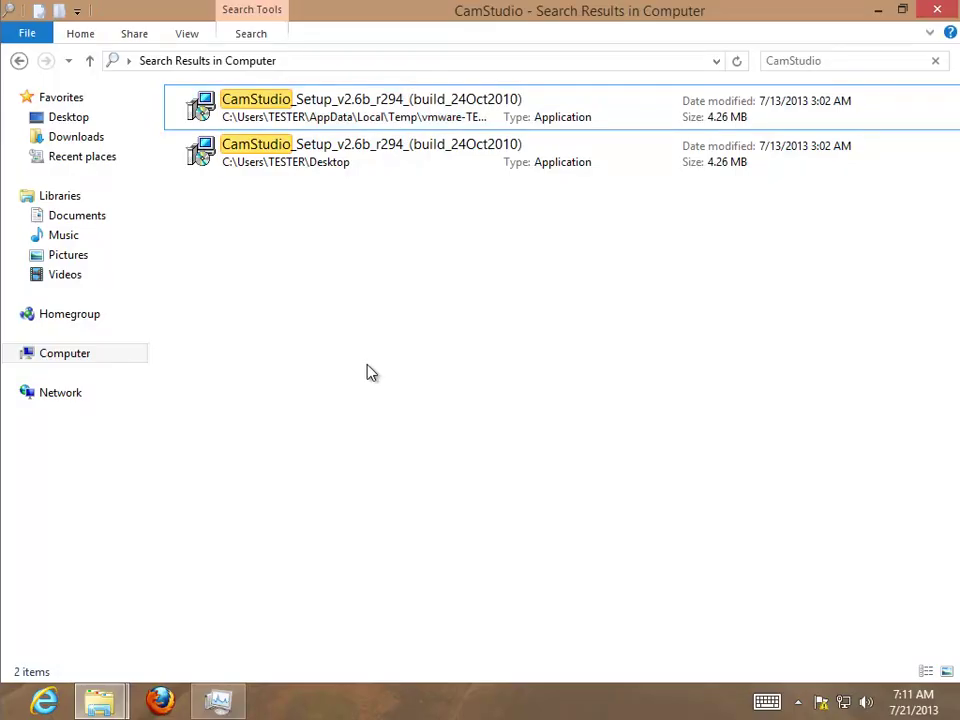
pyautogui.hotkey('ctrl', 'a')
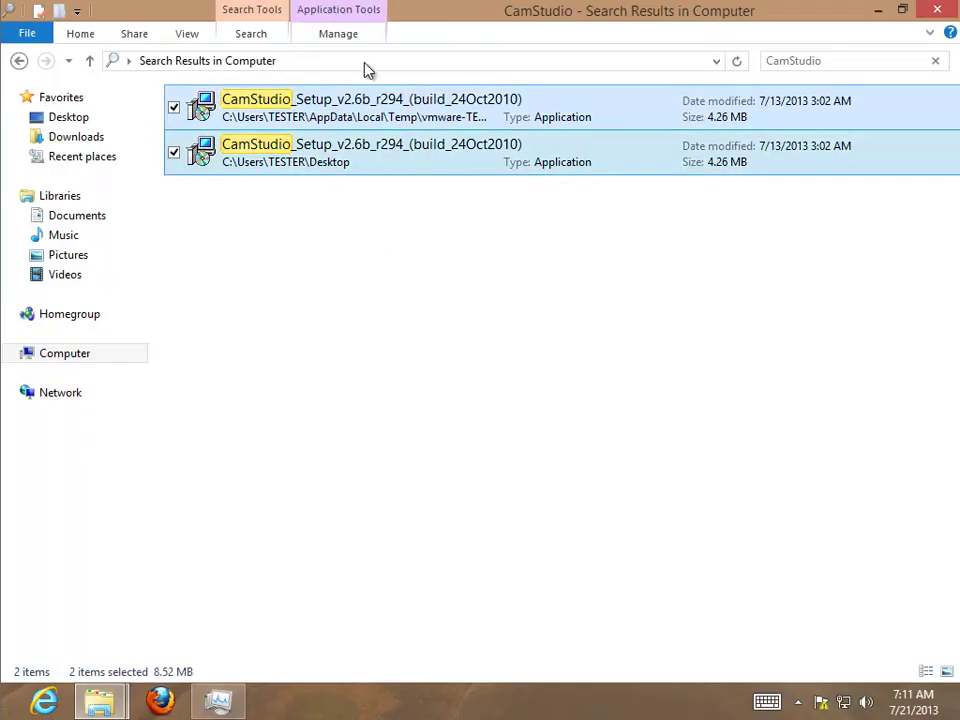
pyautogui.rightClick(364, 158)
pyautogui.click(317, 412)
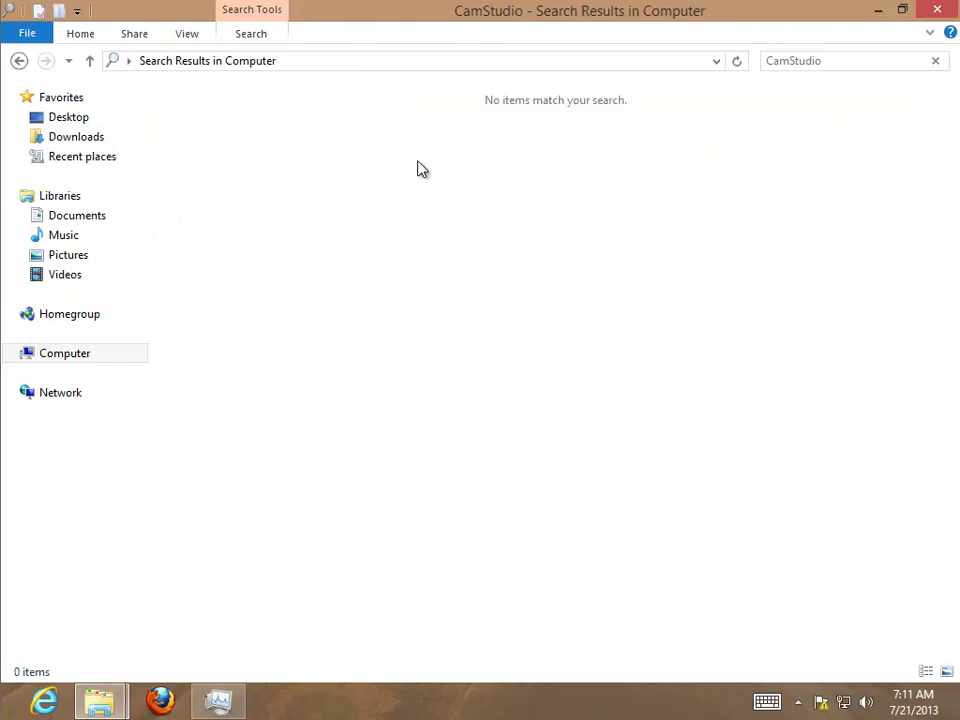
# Close the search results, empty the Recycle Bin with the permanent deletion confirmed, and refresh the desktop
pyautogui.click(952, 12)
pyautogui.rightClick(30, 132)
pyautogui.click(73, 184)
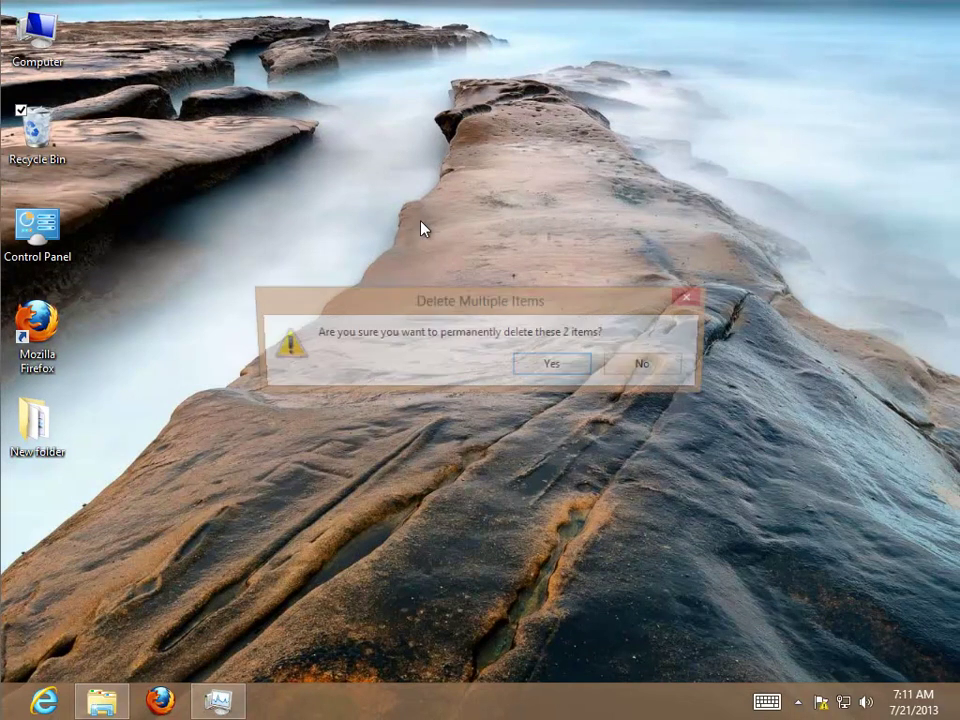
pyautogui.click(544, 367)
pyautogui.rightClick(236, 286)
pyautogui.click(372, 342)
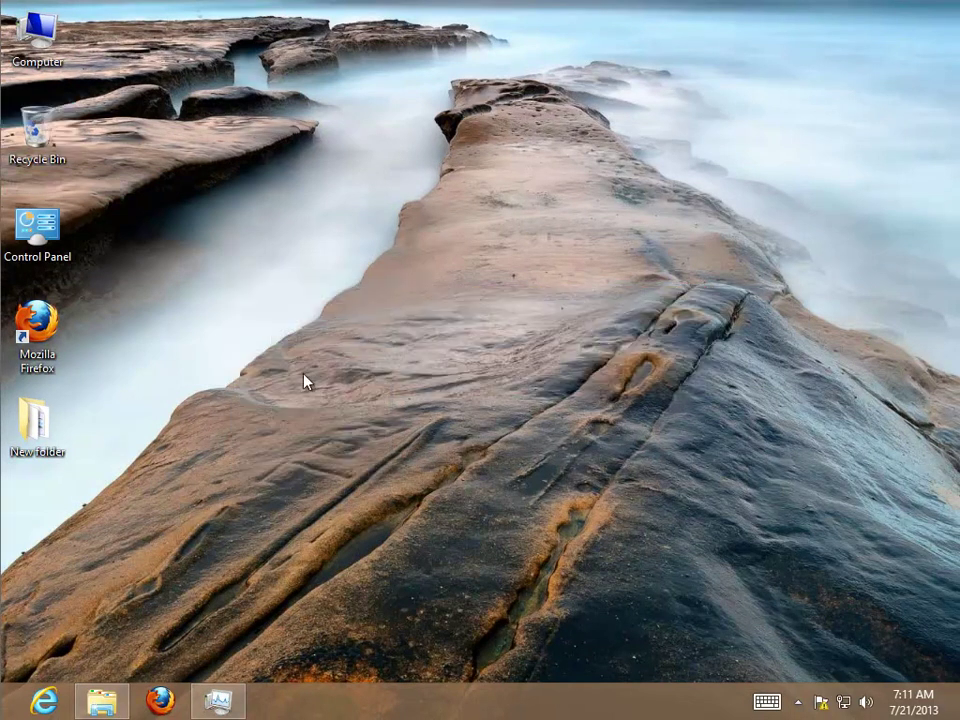
# Close the remaining Program Files folder window and refresh the desktop
pyautogui.click(101, 700)
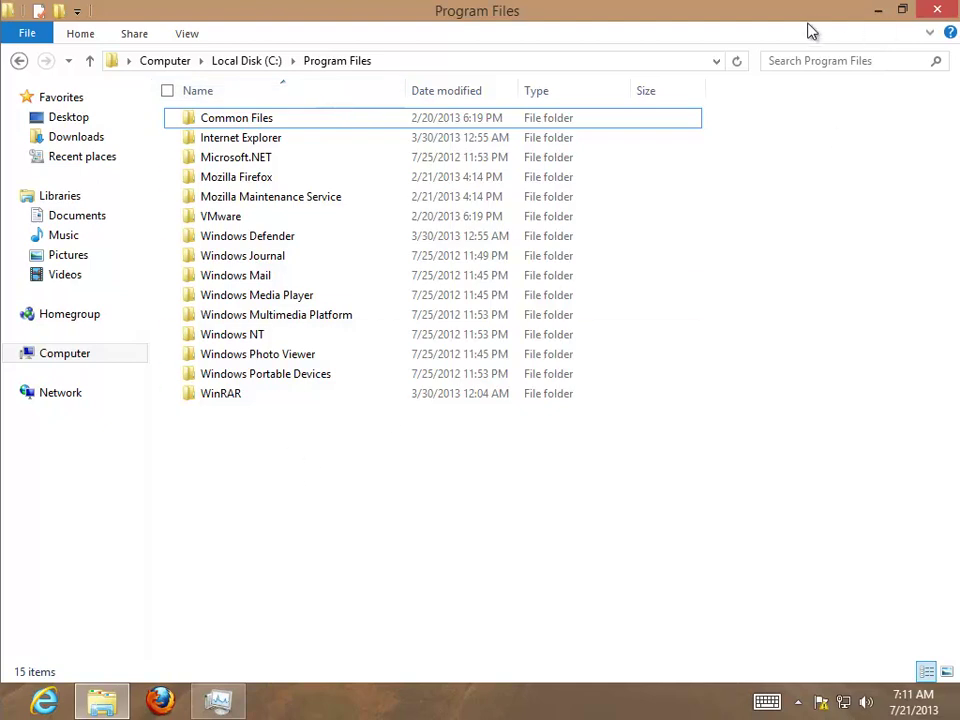
pyautogui.click(941, 12)
pyautogui.rightClick(494, 221)
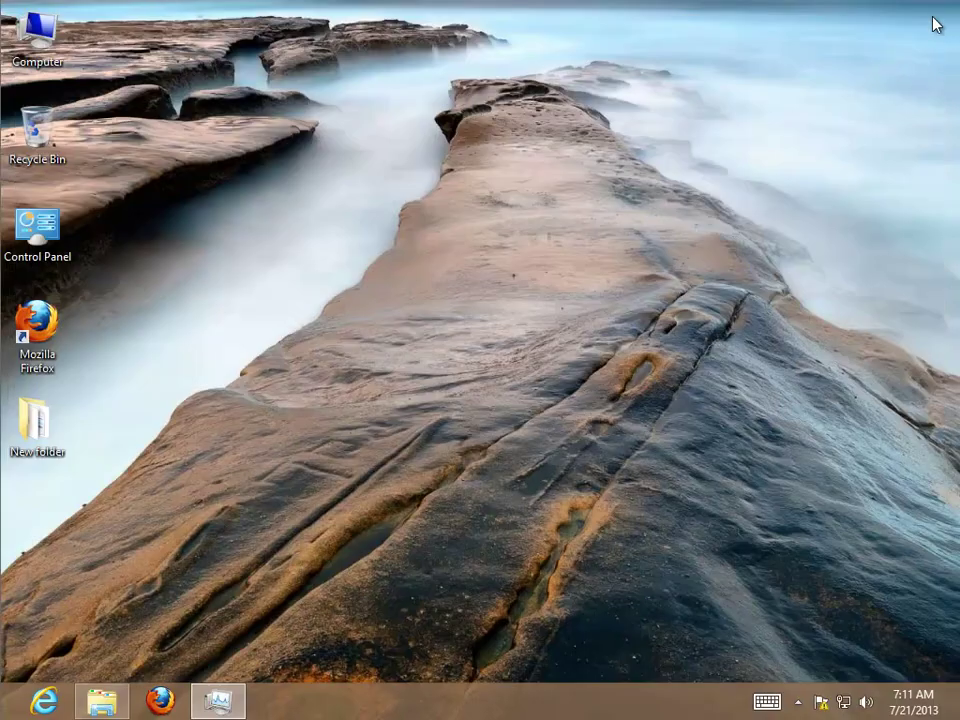
pyautogui.click(477, 280)
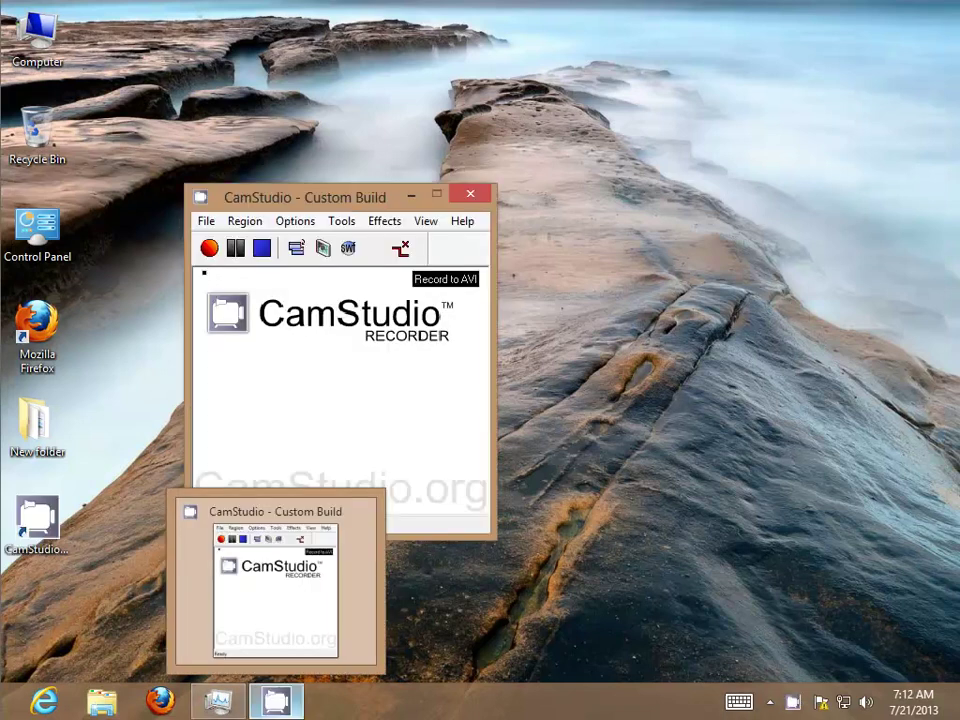
# Move the CamStudio window clear of the desktop icons, open its About information, and place that dialog below the recorder's logo
pyautogui.moveTo(354, 198); pyautogui.dragTo(810, 30)
pyautogui.click(920, 45)
pyautogui.click(866, 166)
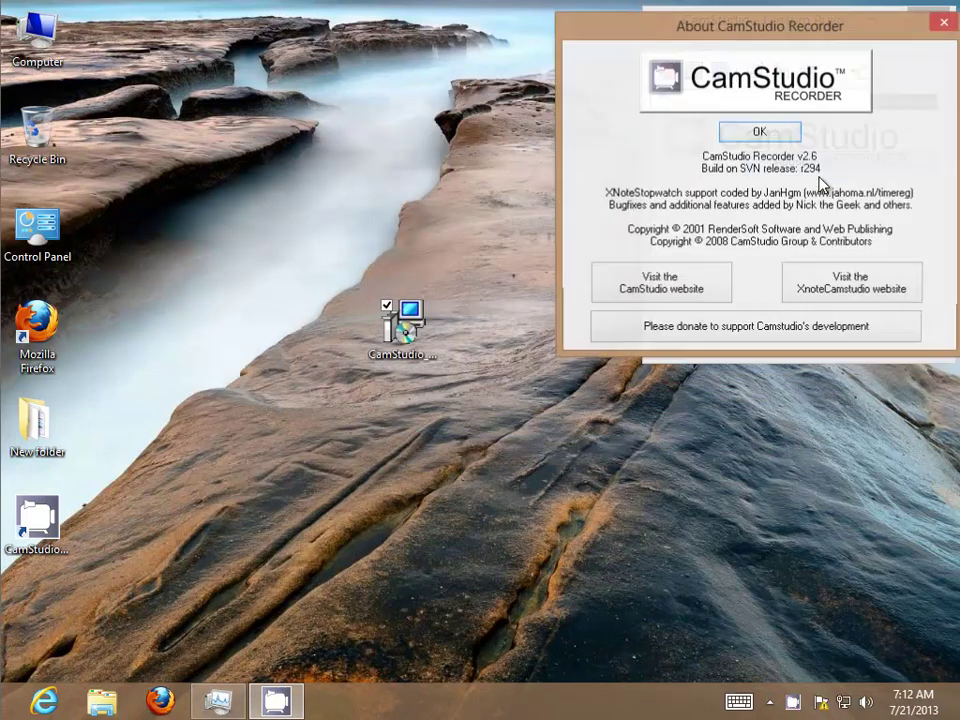
pyautogui.moveTo(797, 32); pyautogui.dragTo(797, 362)
# Open the file location of the CamStudio-Recorder desktop shortcut
pyautogui.click(38, 522)
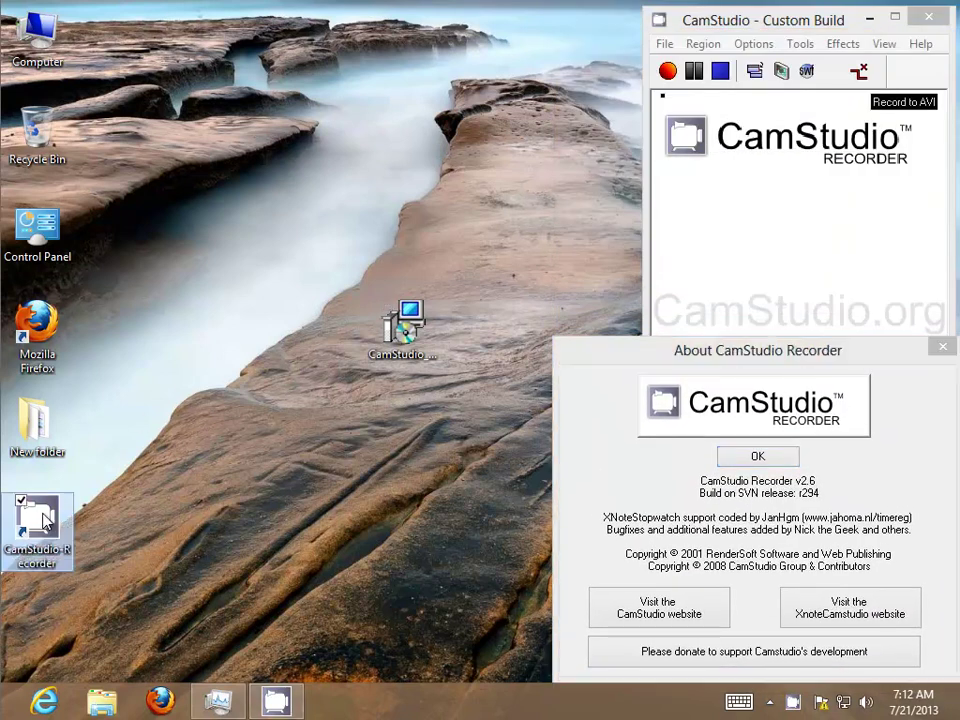
pyautogui.rightClick(38, 518)
pyautogui.click(157, 145)
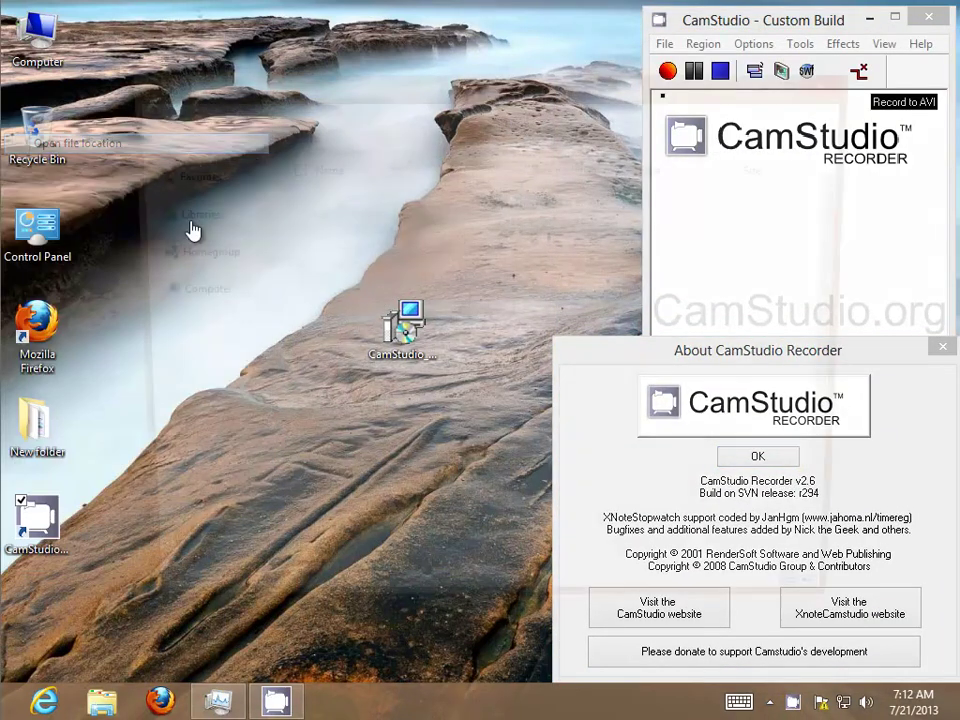
# Check the description and size on disk in the properties of the unins000 application, and close them
pyautogui.click(236, 652)
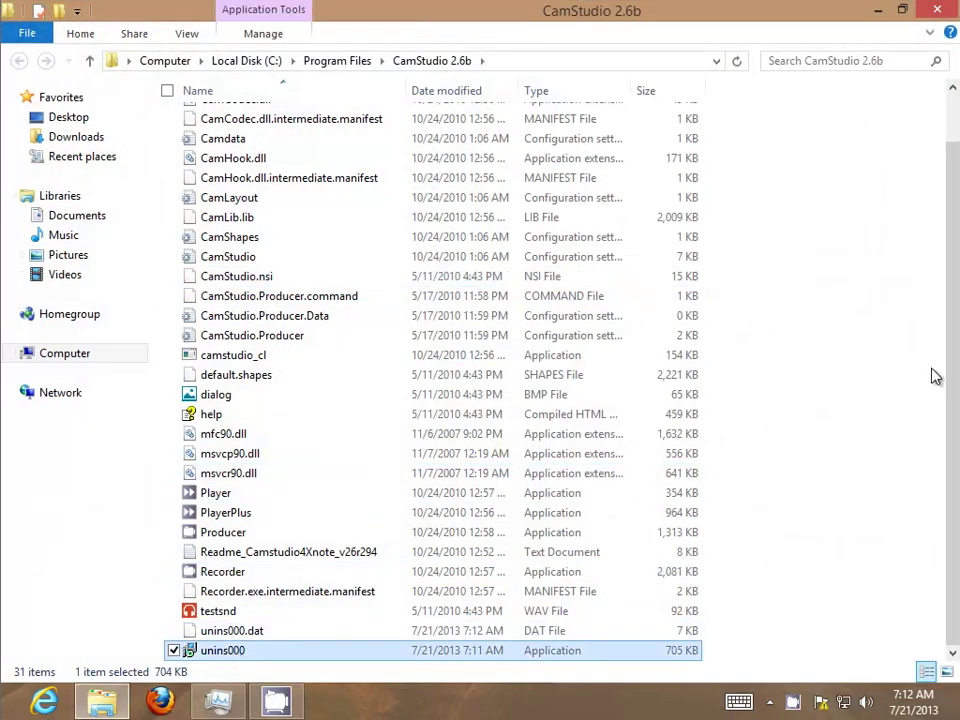
pyautogui.rightClick(208, 652)
pyautogui.click(229, 637)
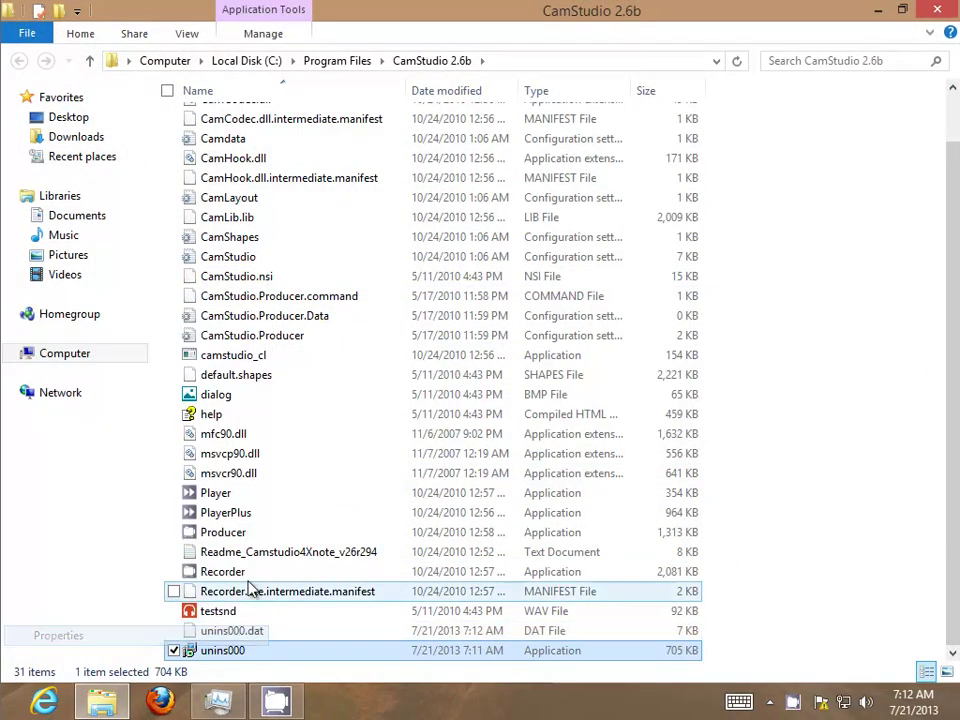
pyautogui.doubleClick(390, 343)
pyautogui.moveTo(419, 438); pyautogui.dragTo(288, 430)
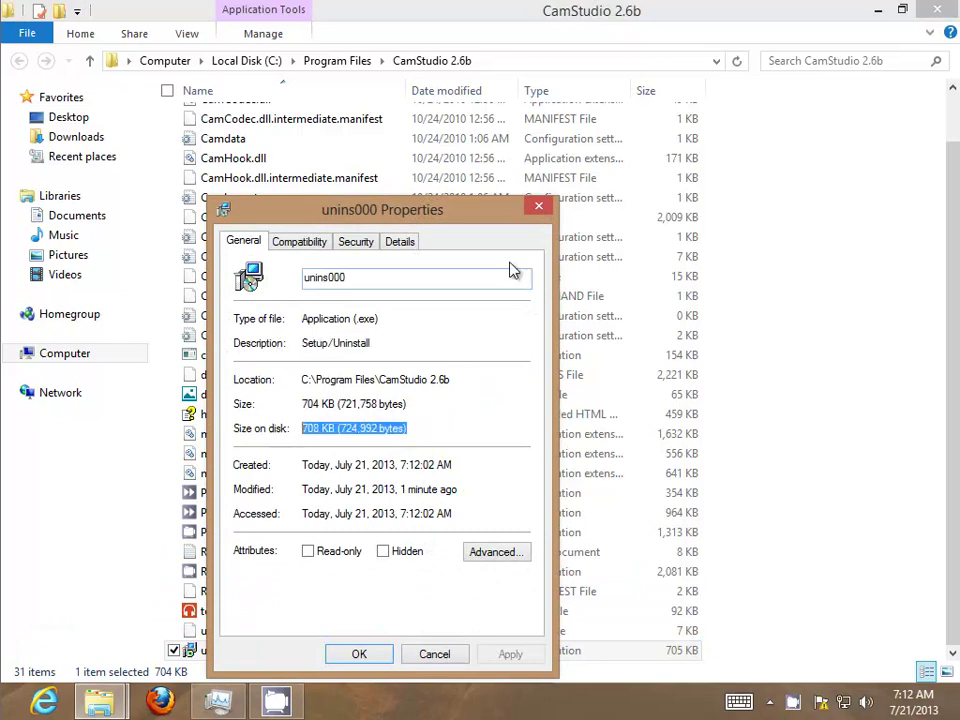
pyautogui.click(538, 209)
# Launch the unins000 uninstaller and allow it to make changes to the computer
pyautogui.rightClick(231, 648)
pyautogui.click(222, 341)
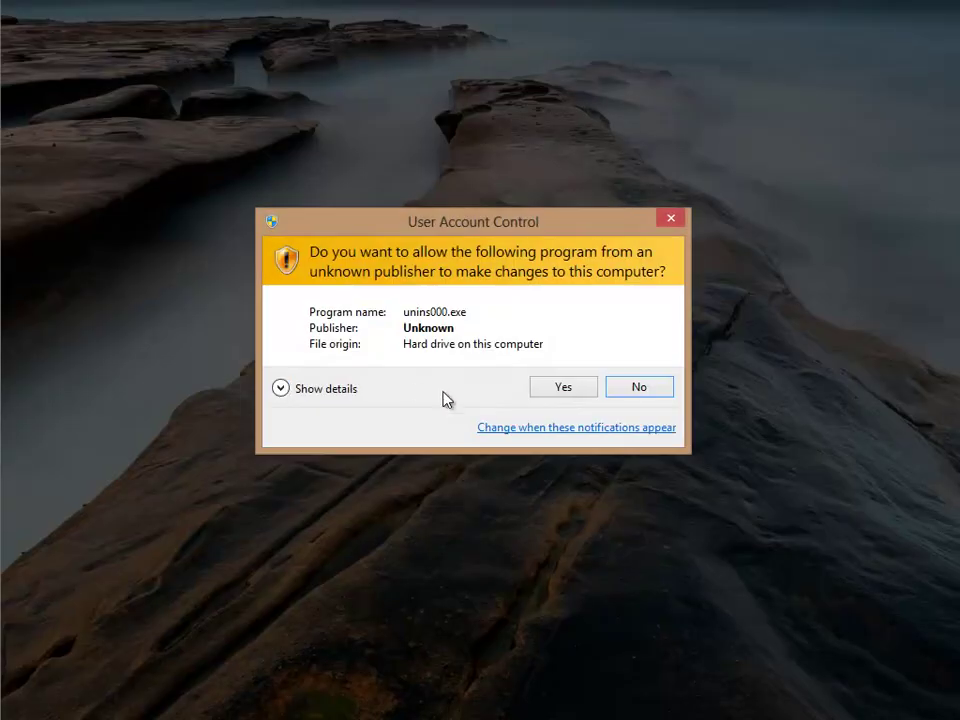
pyautogui.click(561, 388)
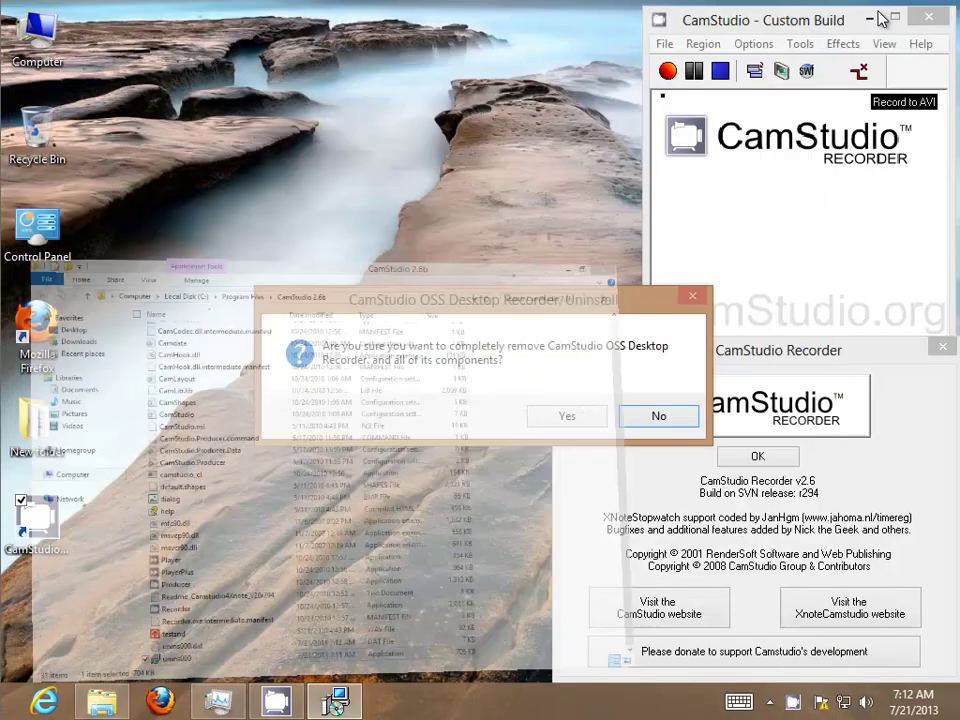